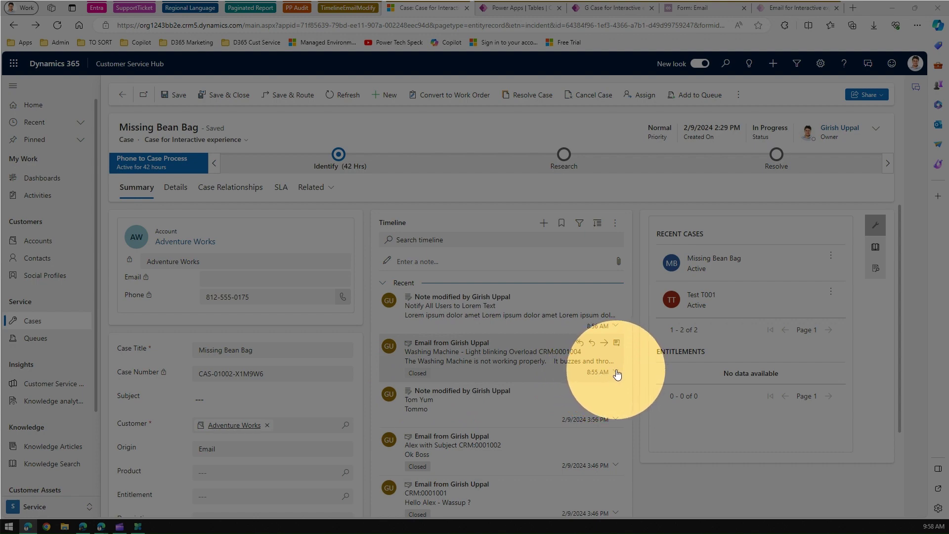
- Expand the washing machine email in the timeline and switch the case to the G Case for Interactive experience form
left_click(616, 373)
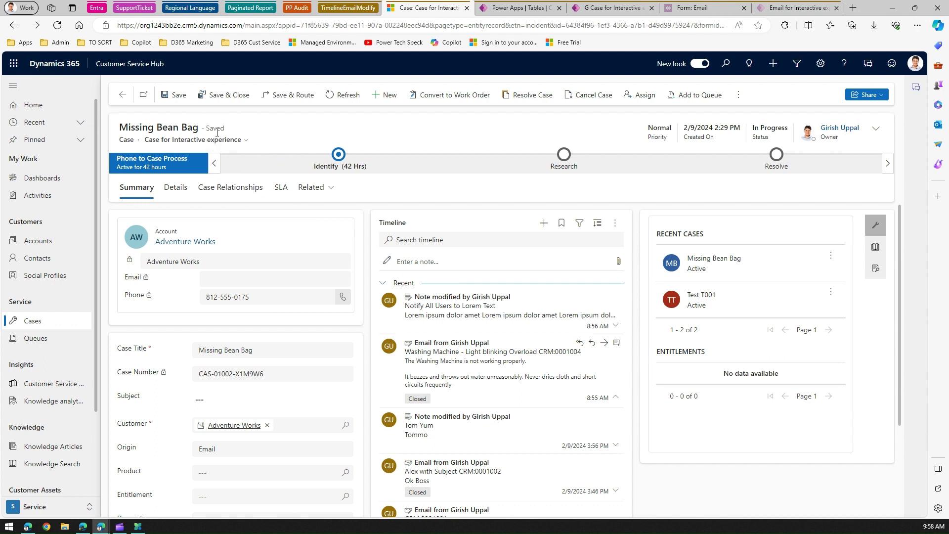
left_click(246, 143)
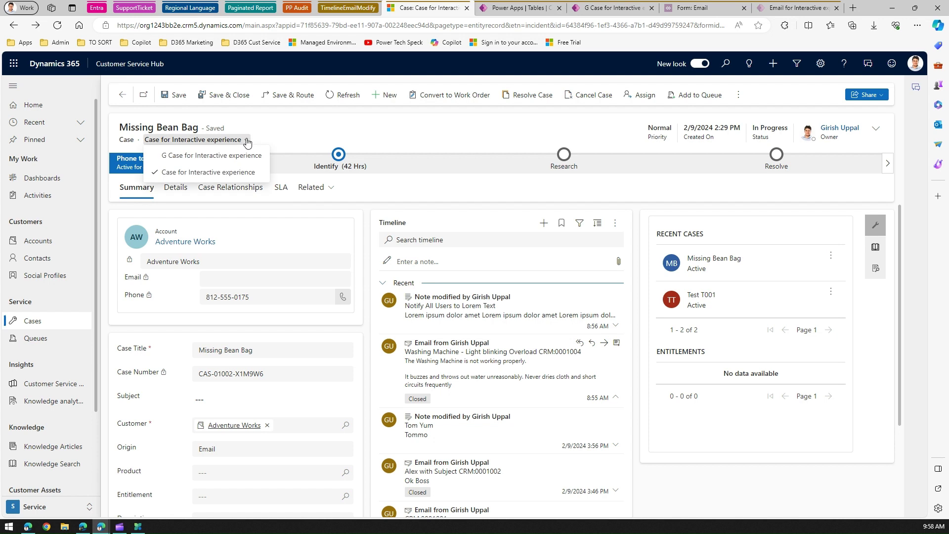
left_click(212, 157)
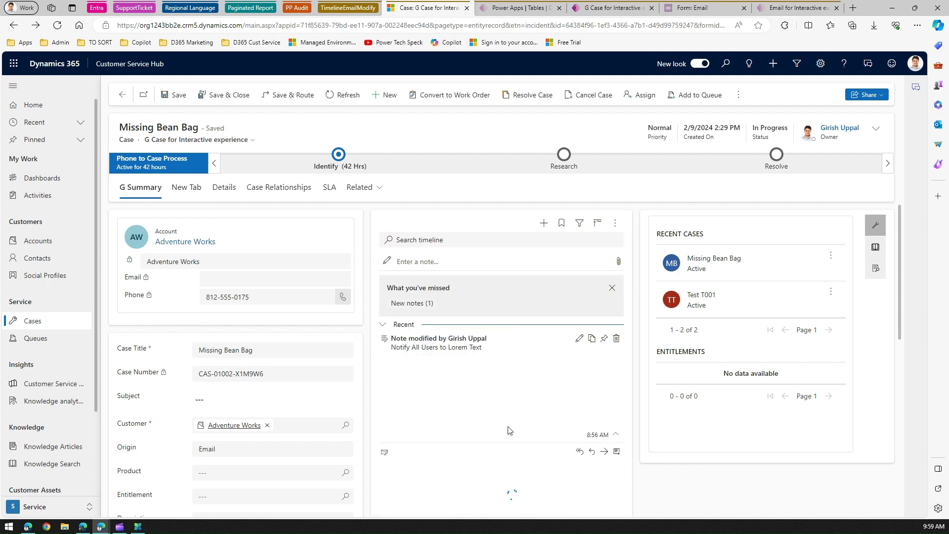
- Collapse and re-expand the Notify All Users note in the timeline and return the case to the Case for Interactive experience form
left_click(470, 360)
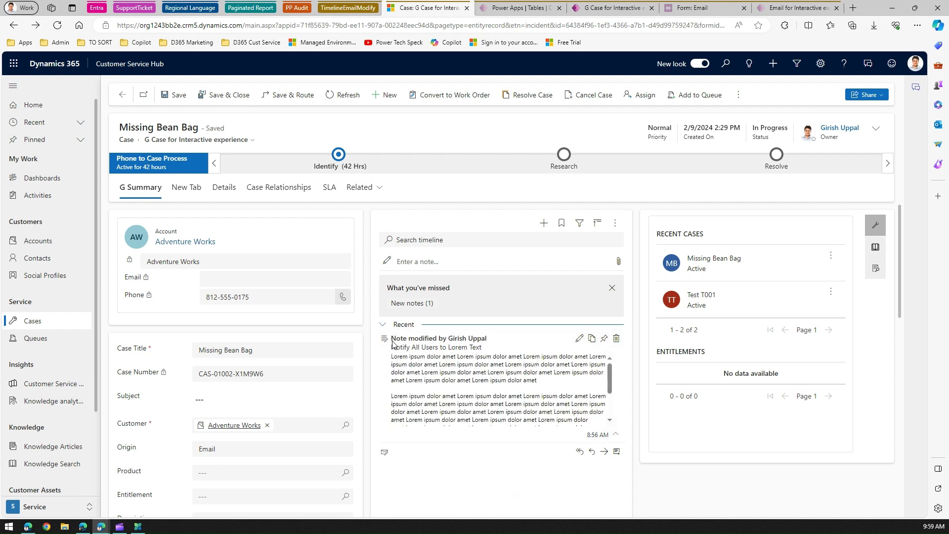
left_click(616, 434)
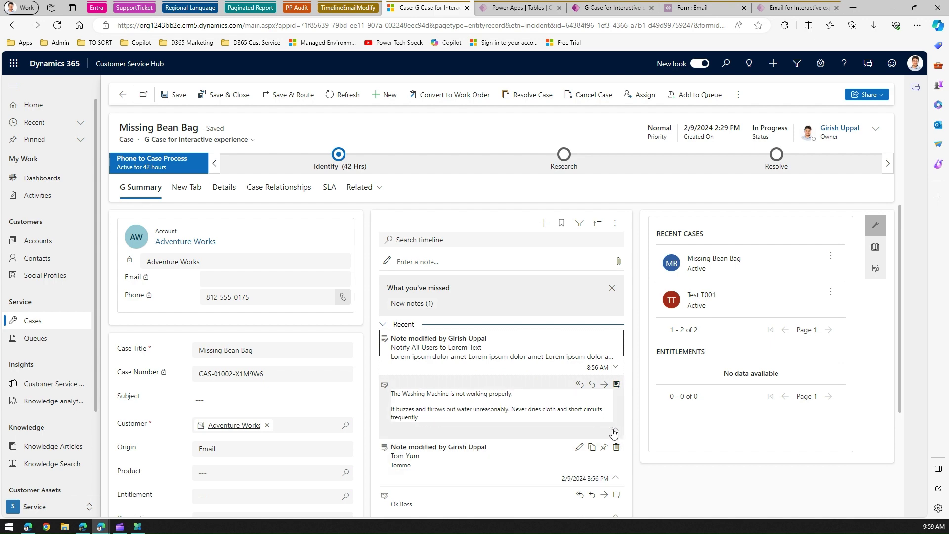
left_click(616, 369)
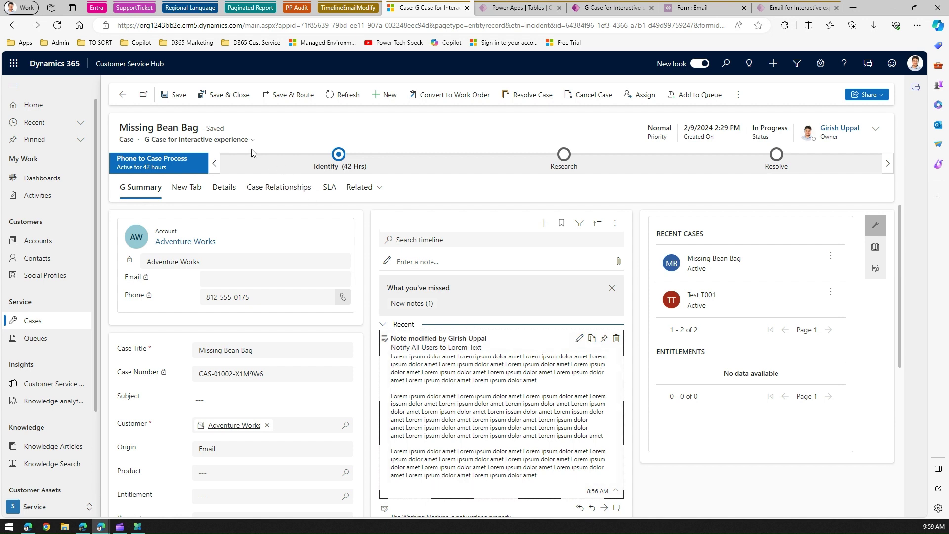
left_click(221, 141)
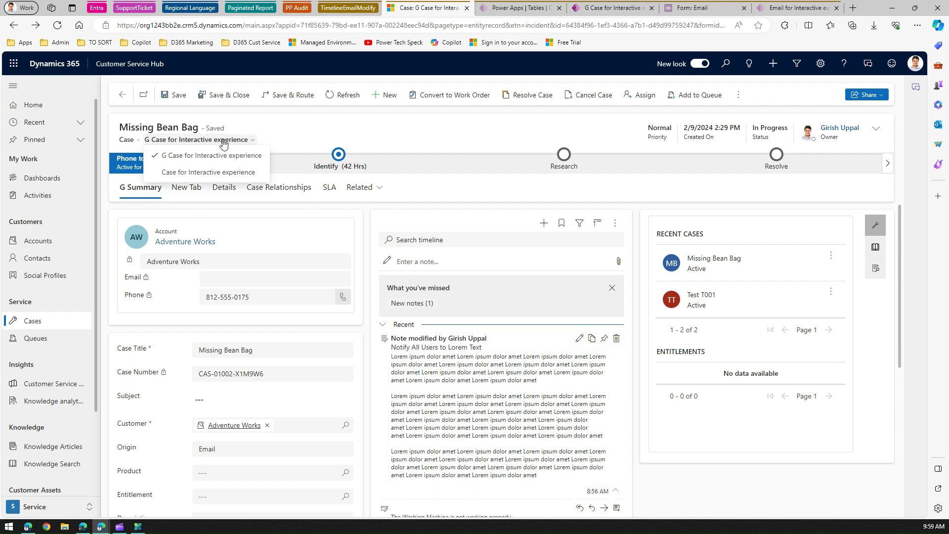
left_click(207, 172)
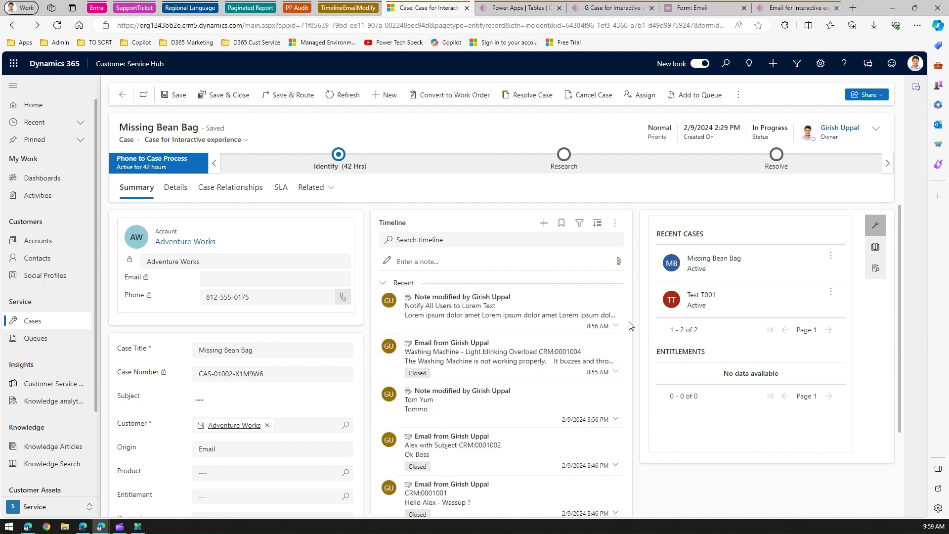
- Switch to Power Apps, list the Case table's forms, and bring up the G Case for Interactive experience form editor
left_click(486, 8)
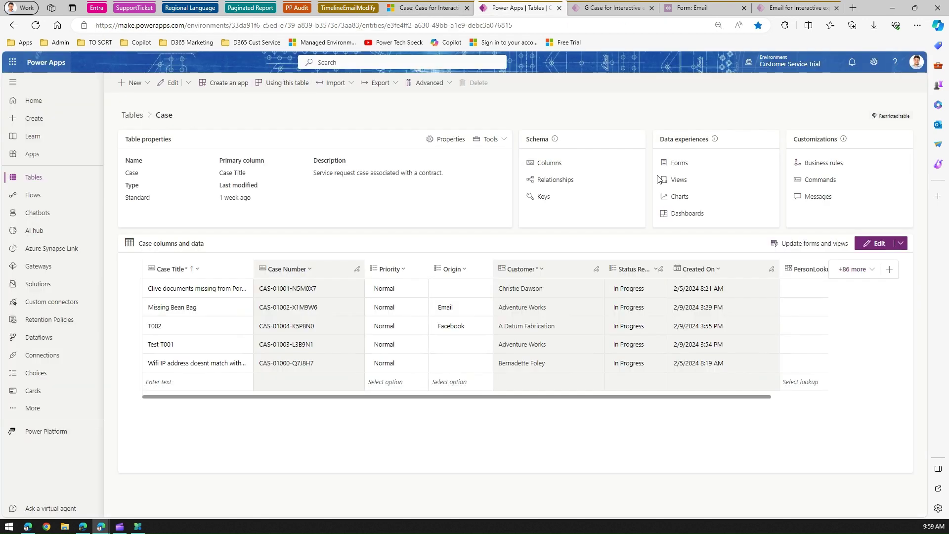
left_click(679, 166)
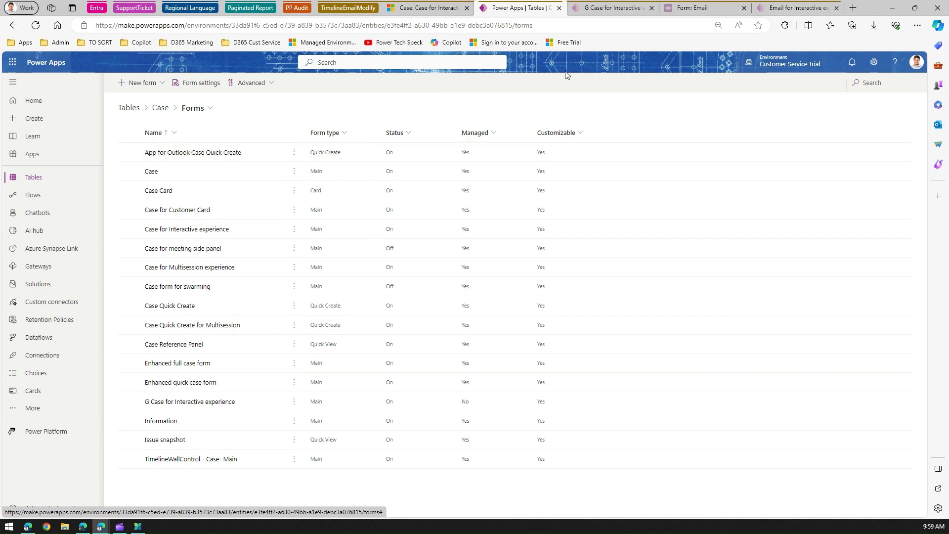
left_click(600, 10)
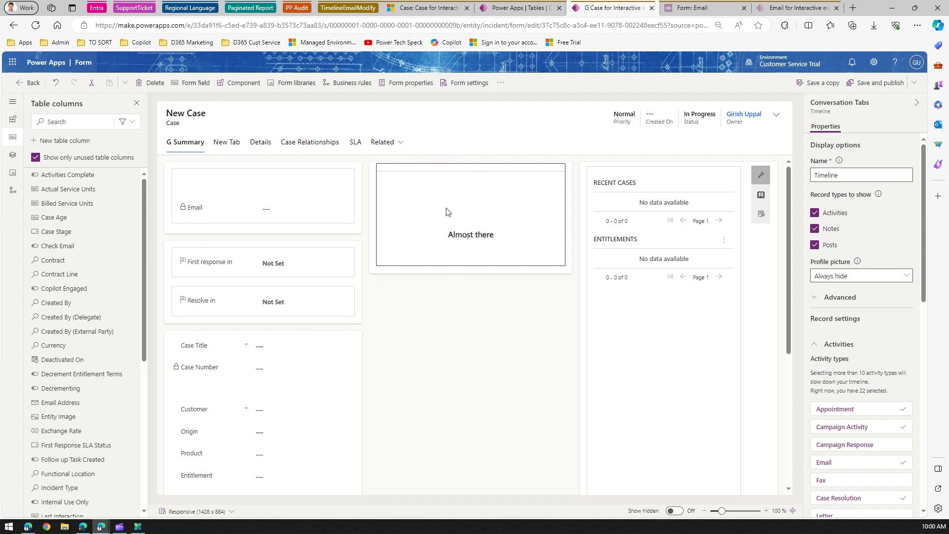
- Open the Email activity type's settings in the timeline component's record settings
left_click_drag(926, 282, 921, 335)
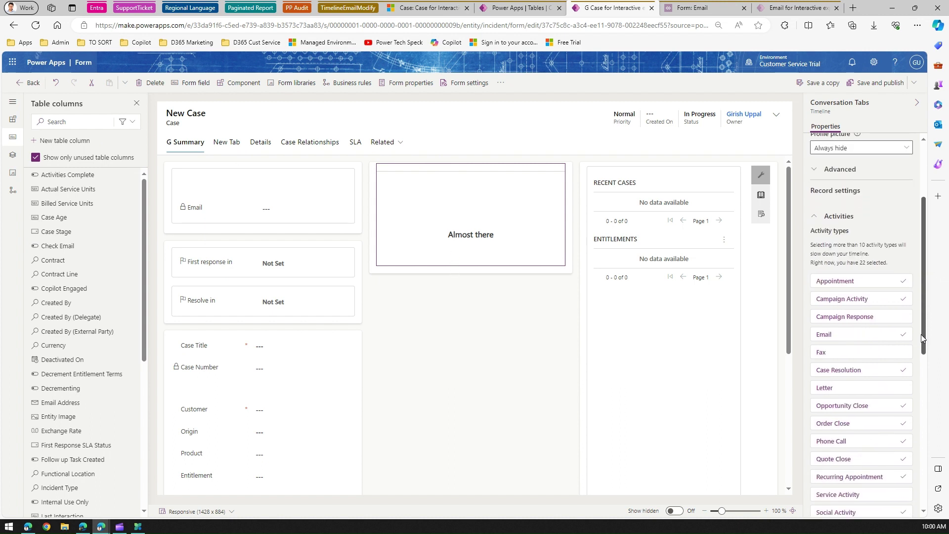
left_click(825, 336)
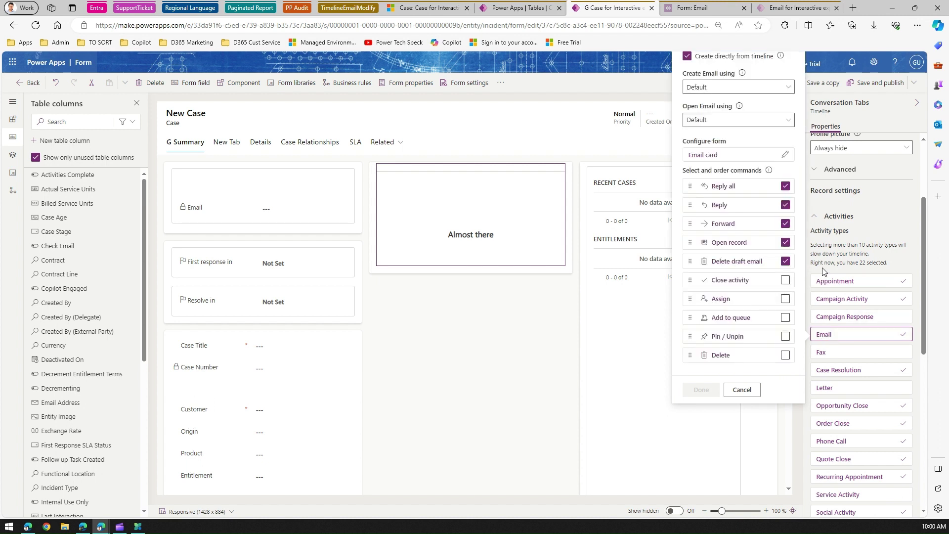
left_click_drag(926, 245, 927, 239)
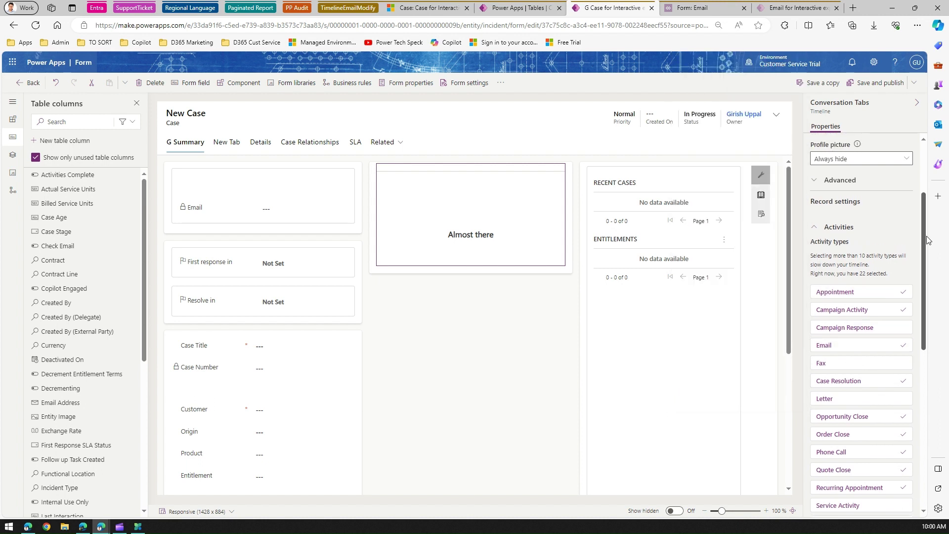
left_click(822, 345)
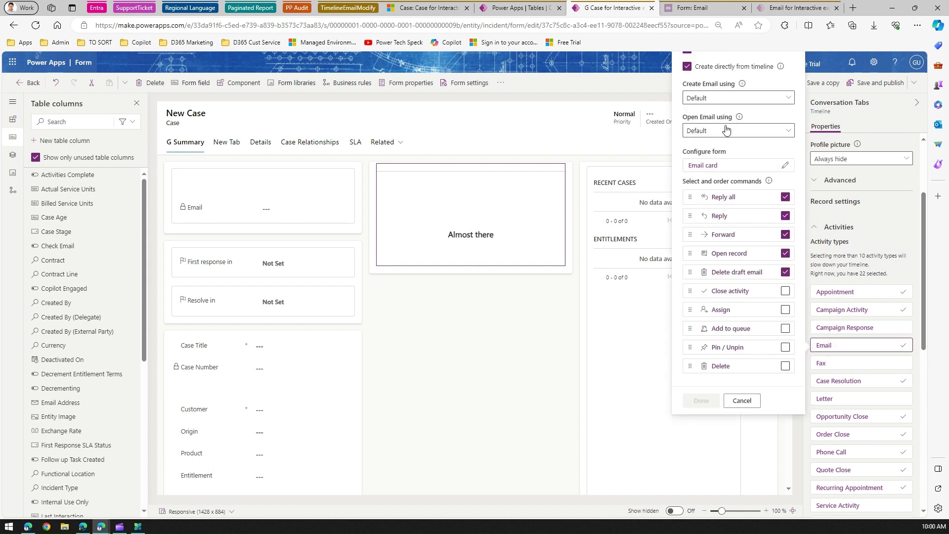
left_click(922, 226)
scroll(921, 227, "down", 1)
scroll(922, 231, "up", 2)
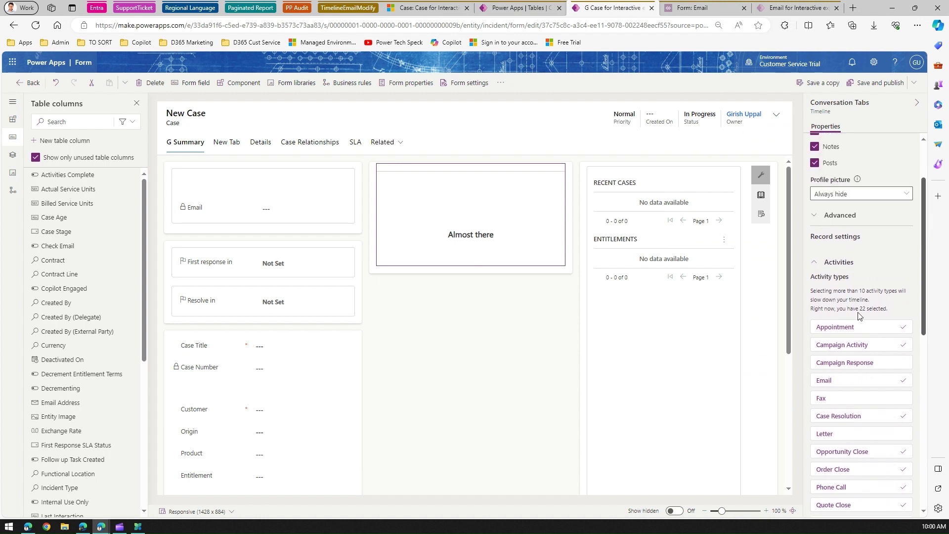
left_click(831, 380)
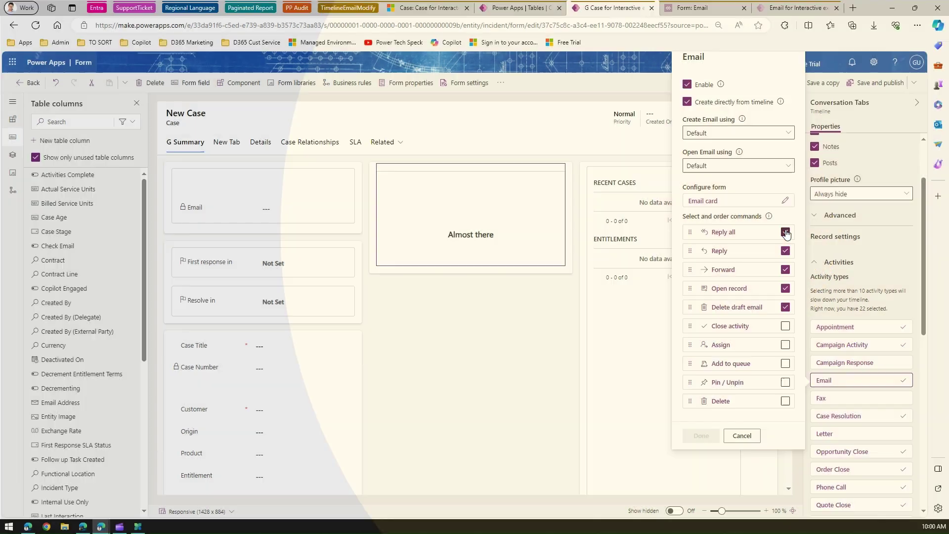
- Disable the Reply all and Reply commands for Email and select Email card in its form configuration
left_click(786, 233)
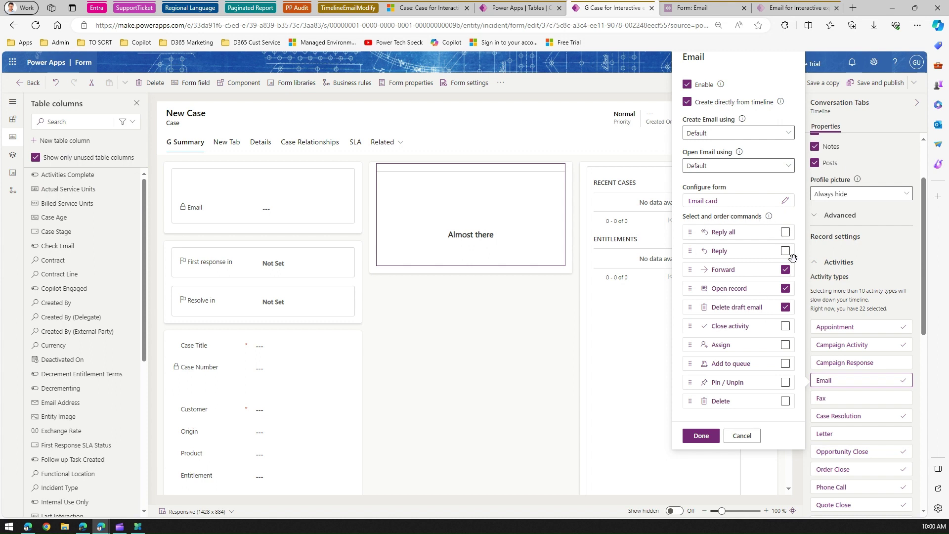
left_click(704, 202)
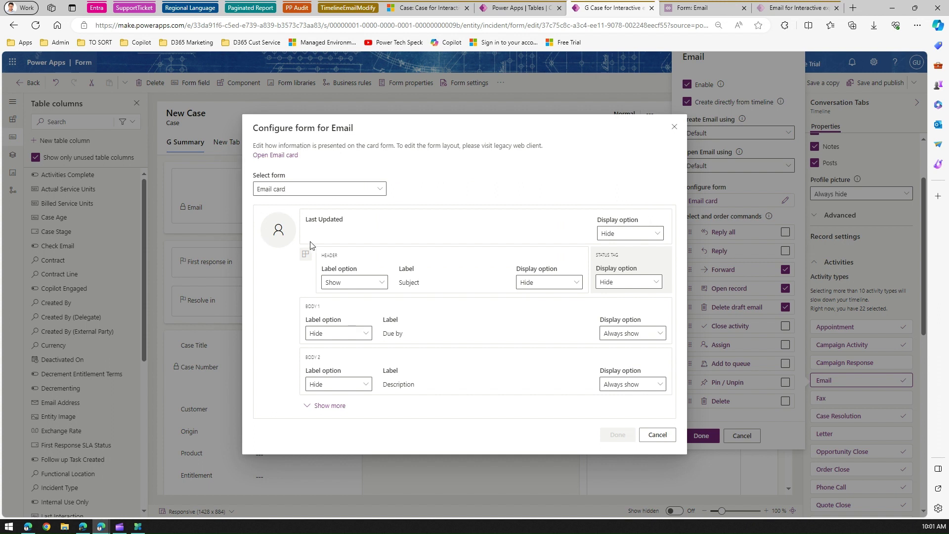
left_click(299, 190)
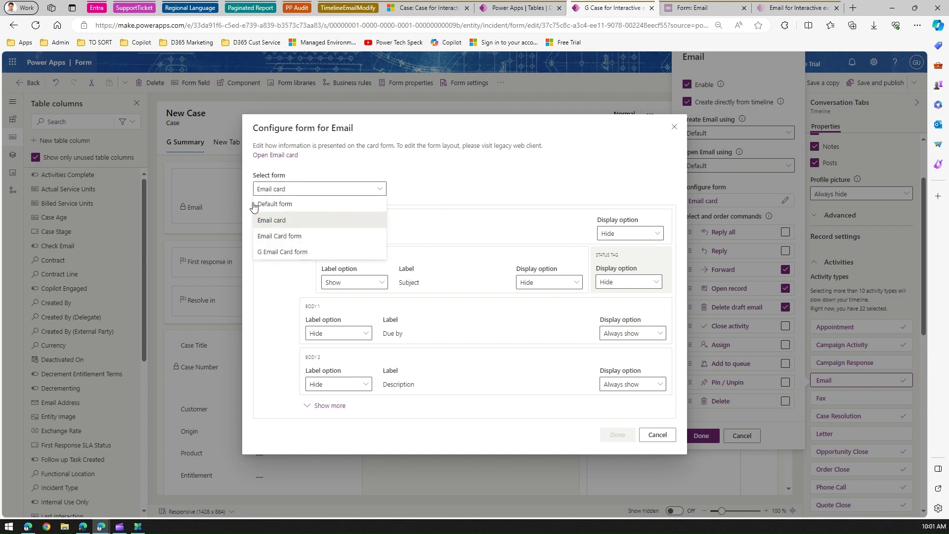
left_click(290, 222)
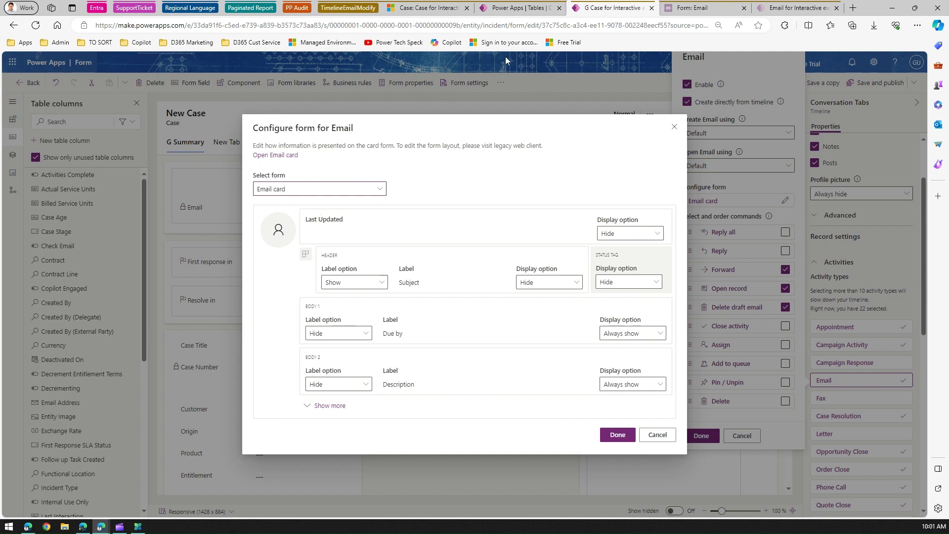
- Switch to the Dynamics 365 case and split the browser window to show the G Case form editor beside it
left_click(439, 7)
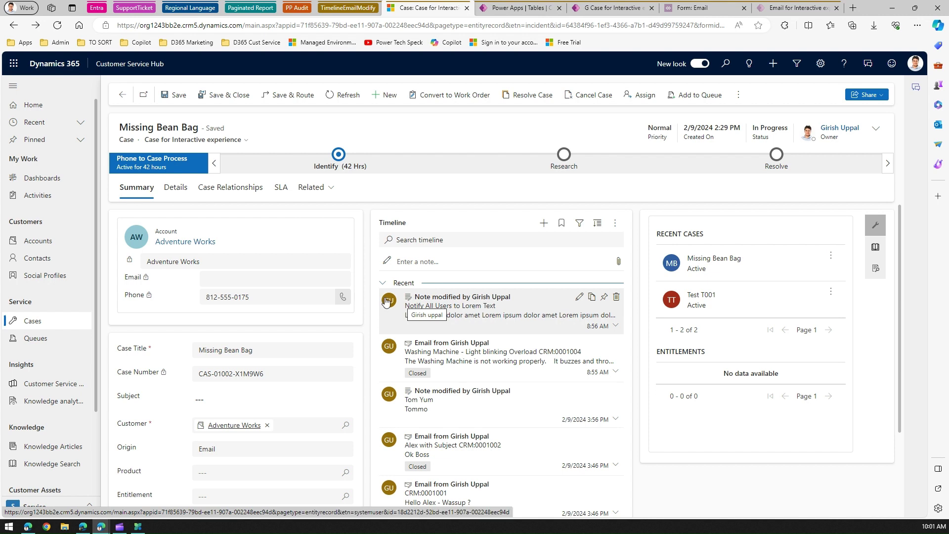
left_click(809, 26)
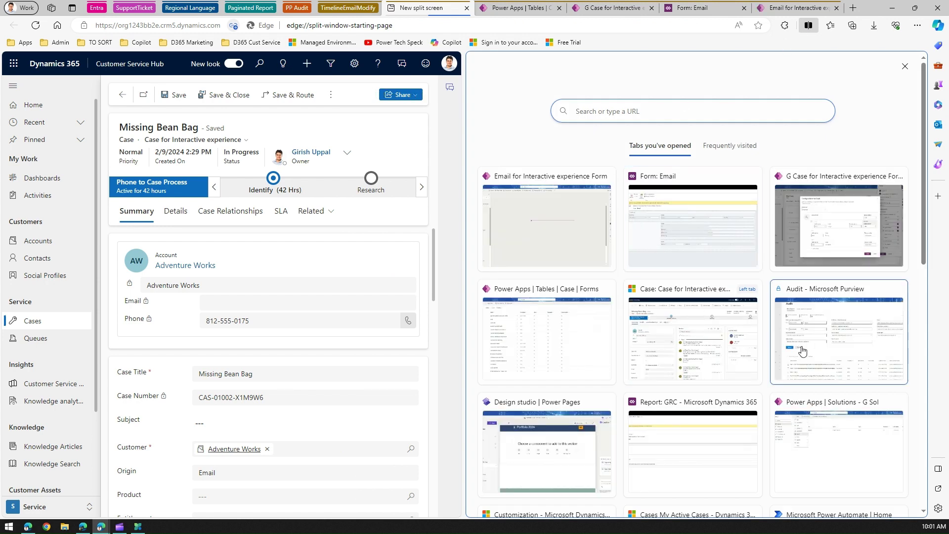
scroll(653, 346, "down", 1)
scroll(654, 349, "up", 1)
left_click(837, 226)
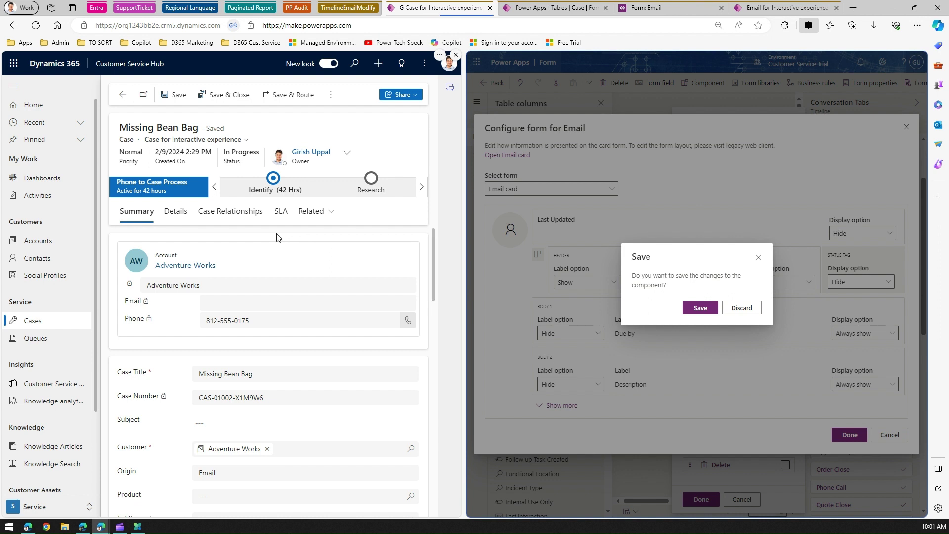
- Dismiss the save prompt and bring the case's timeline records into view beside the Email card configuration
scroll(246, 282, "down", 10)
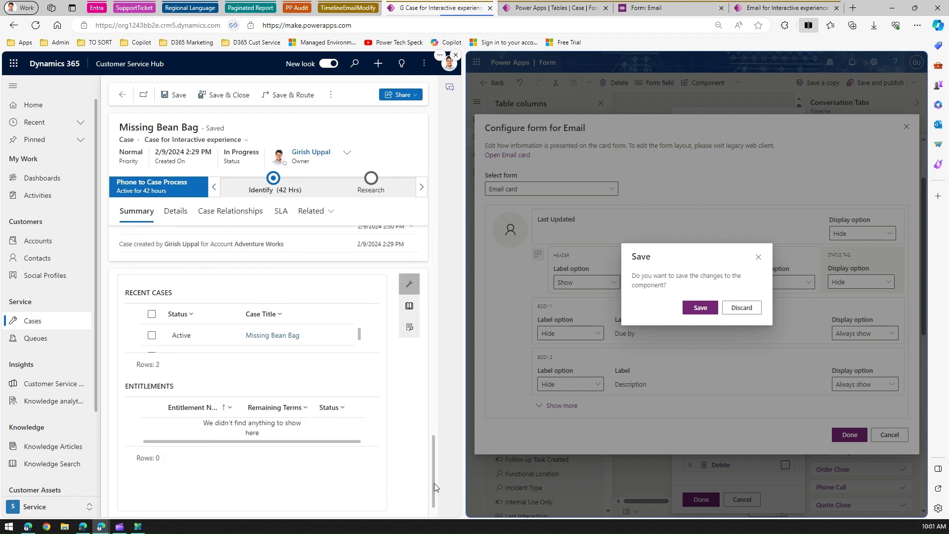
left_click(759, 257)
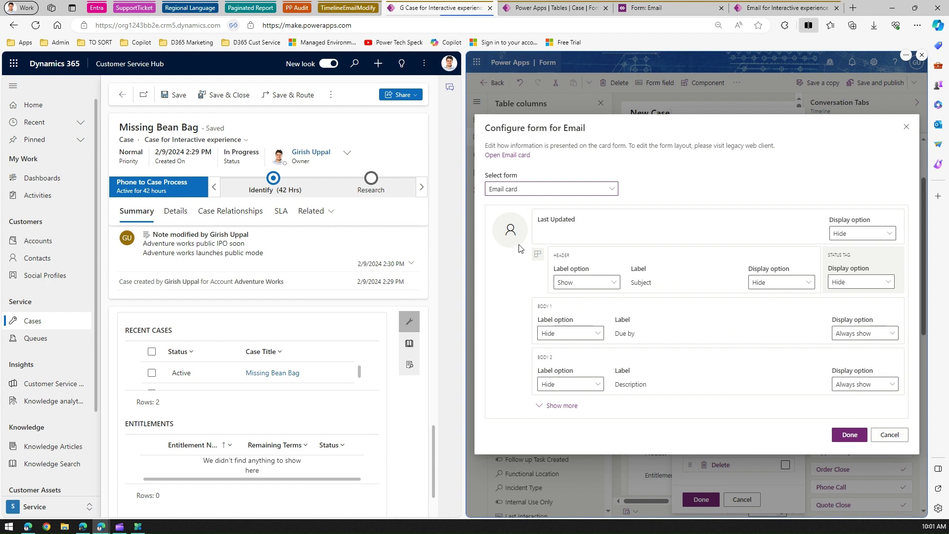
left_click(439, 376)
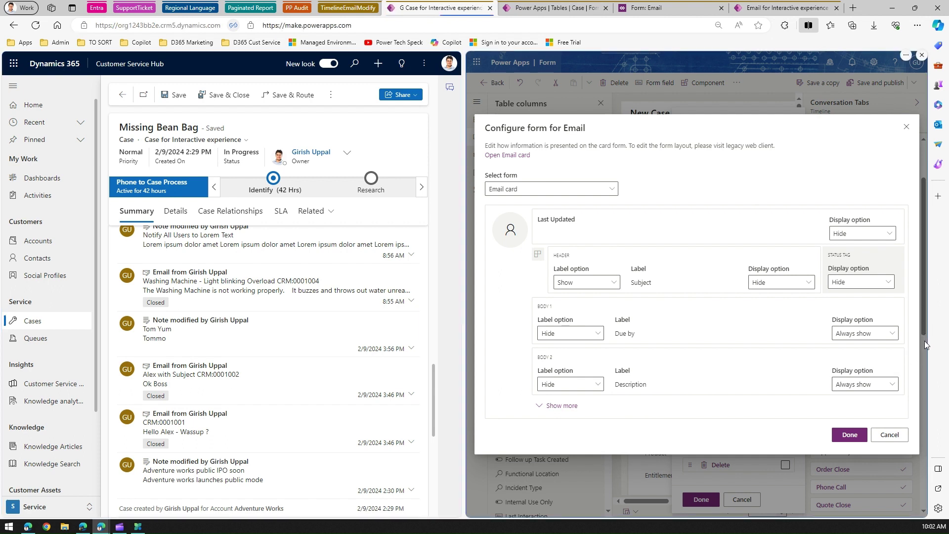
- Show more fields in the Email card configuration and examine the Completed on and Completed By body settings
left_click(544, 408)
left_click_drag(906, 341, 903, 408)
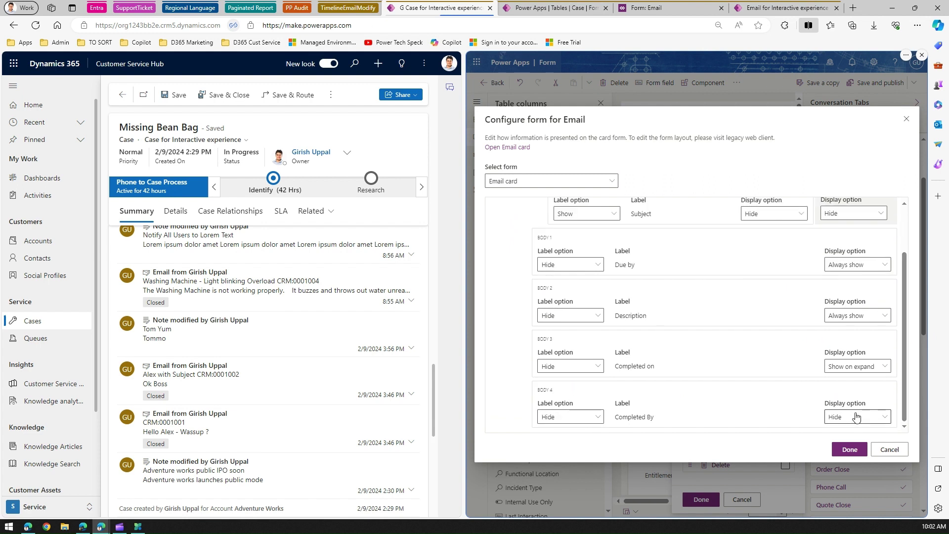
left_click_drag(622, 417, 651, 417)
left_click_drag(631, 366, 656, 364)
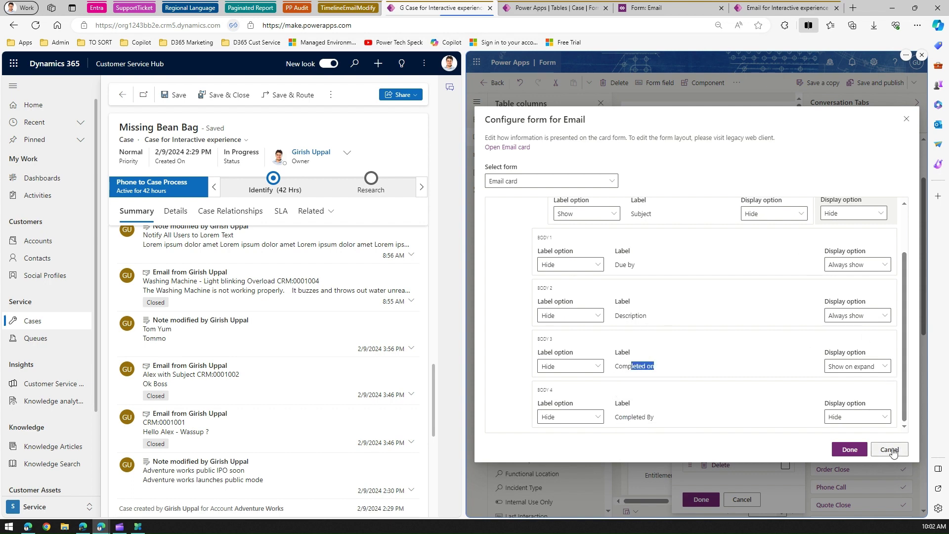
- Cancel the Email card configuration and discard the changes to the Email activity settings
left_click(890, 449)
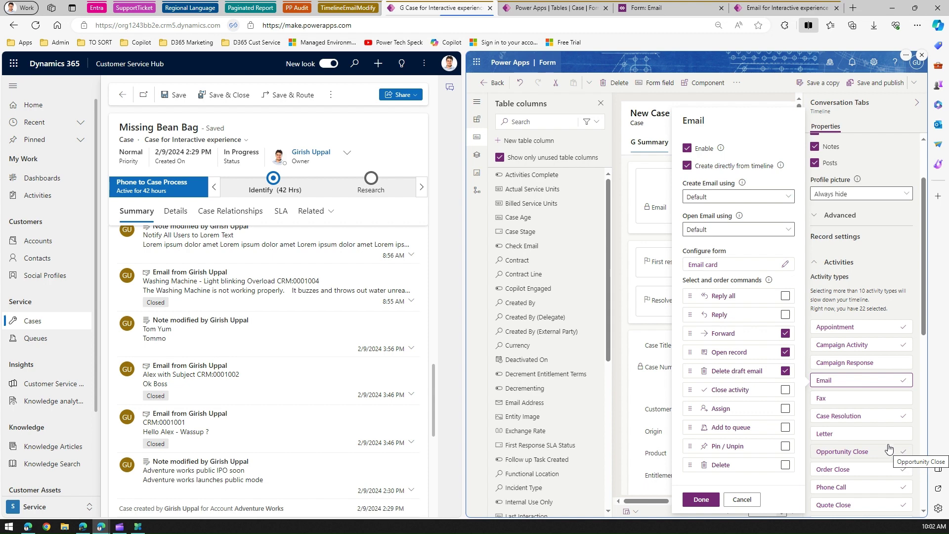
left_click(748, 501)
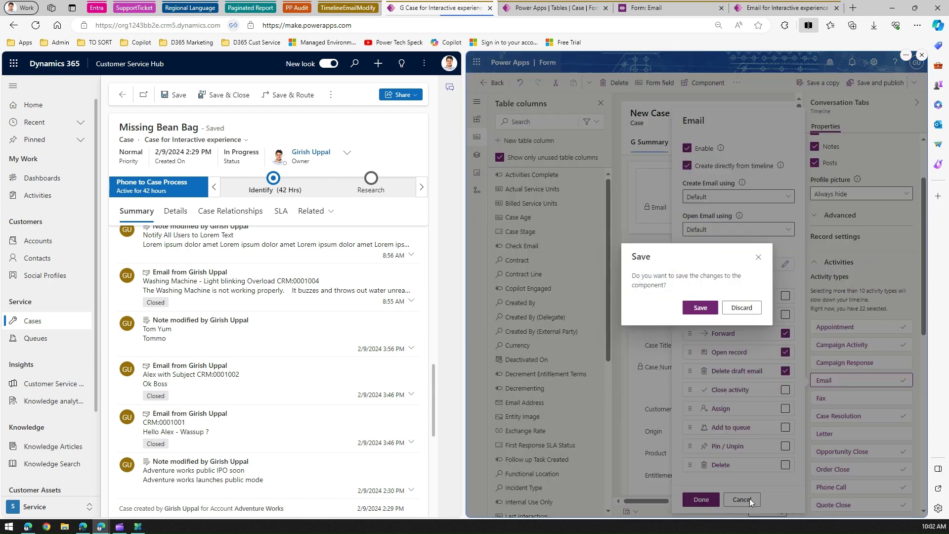
left_click(737, 309)
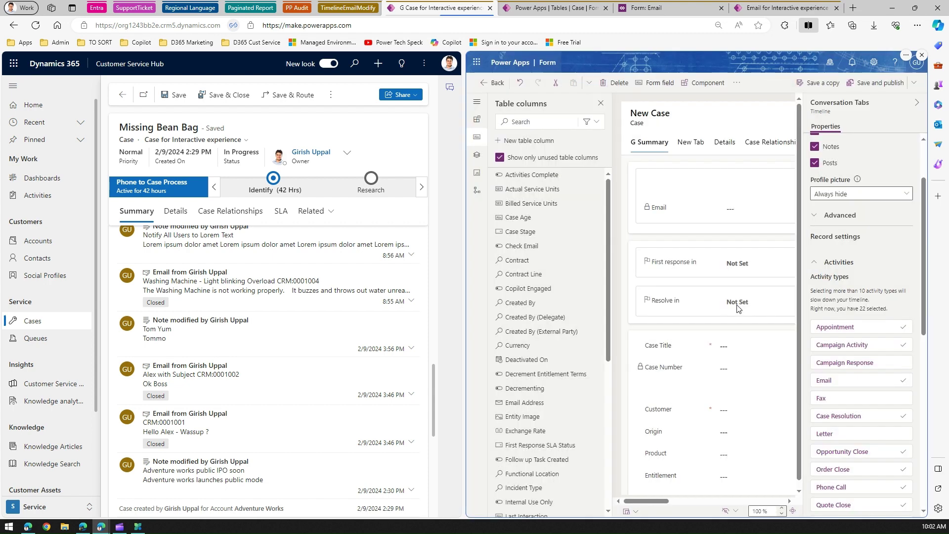
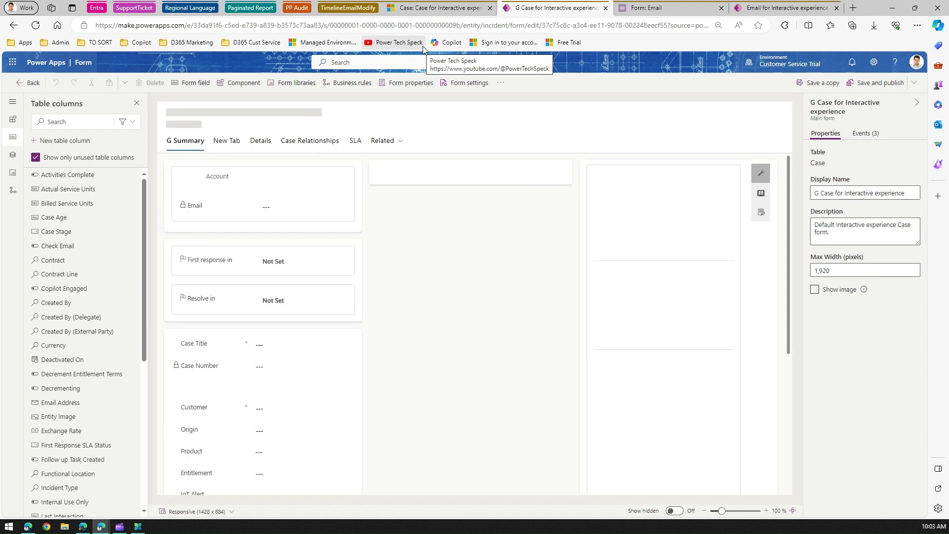
- Look over the case timeline in Dynamics 365 and return to the G Case form editor in Power Apps
left_click(428, 9)
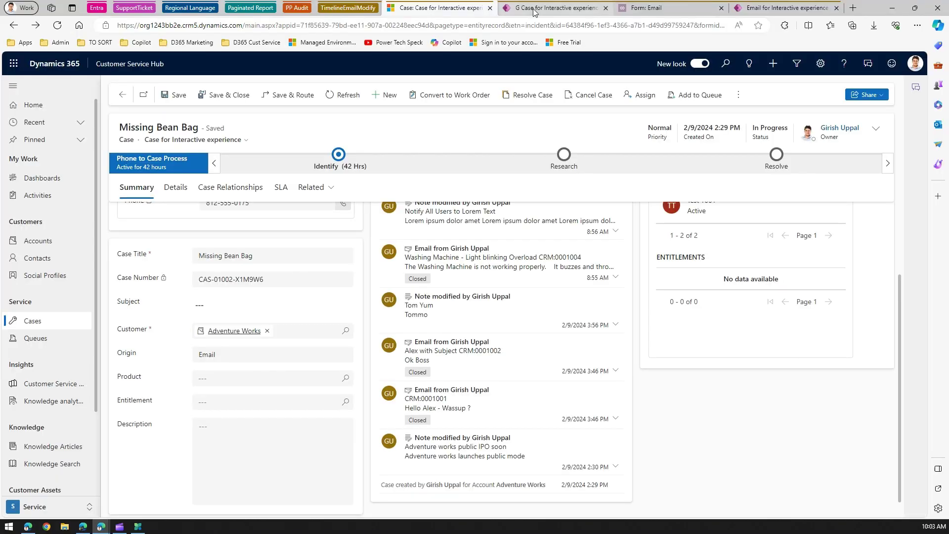
left_click(534, 9)
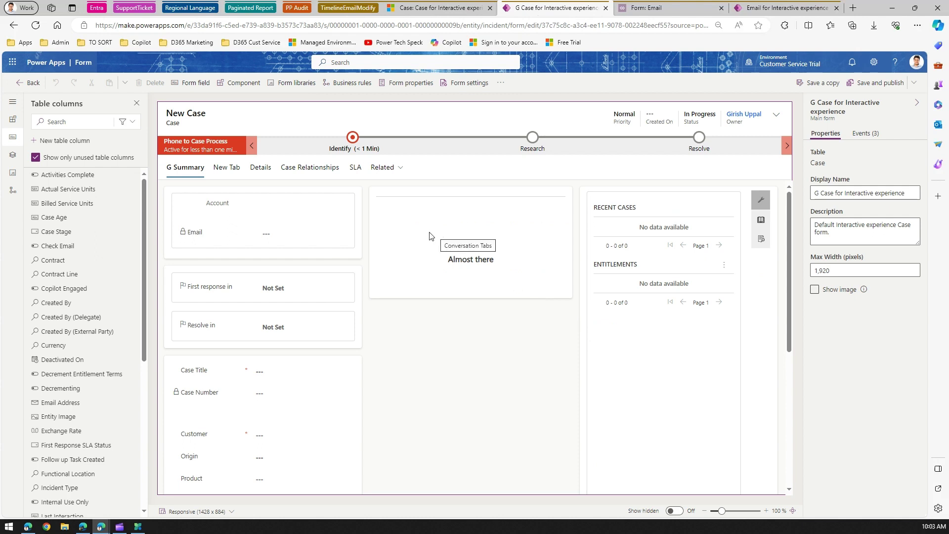
- Disable the Reply all and Reply commands for the timeline component's Email activity, and save and publish the form
left_click(423, 237)
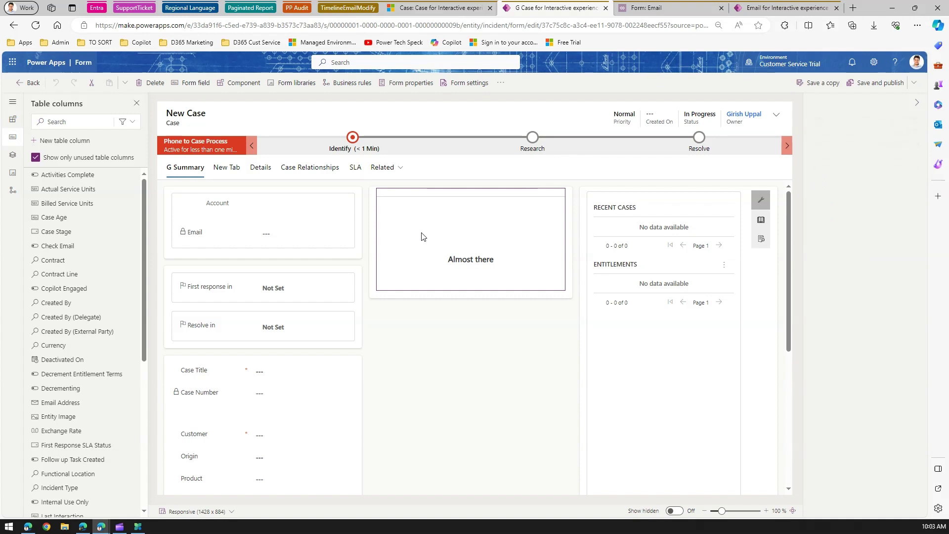
left_click(438, 322)
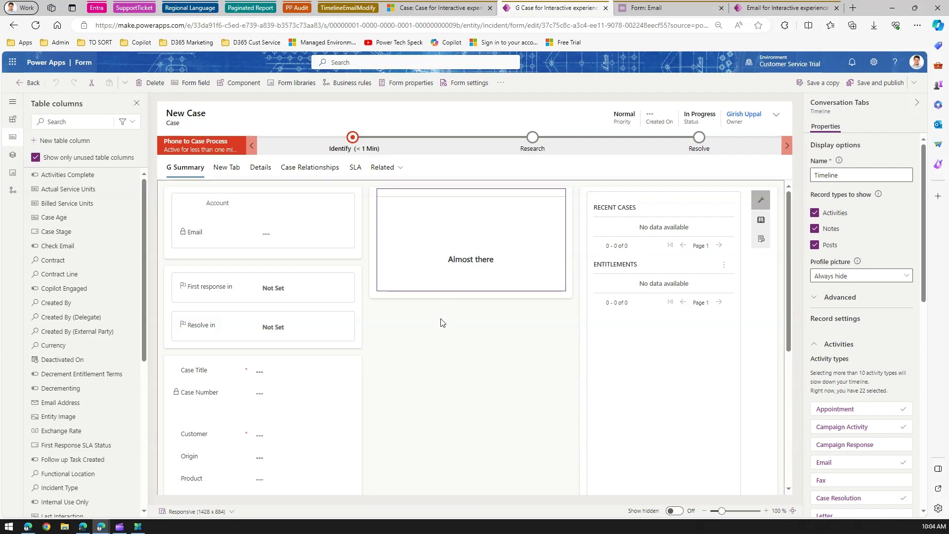
left_click(438, 246)
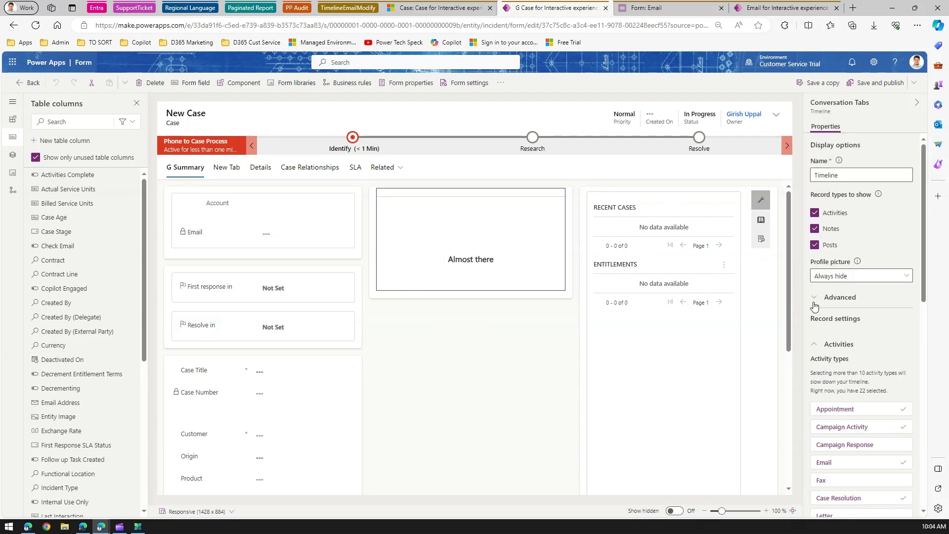
left_click(824, 464)
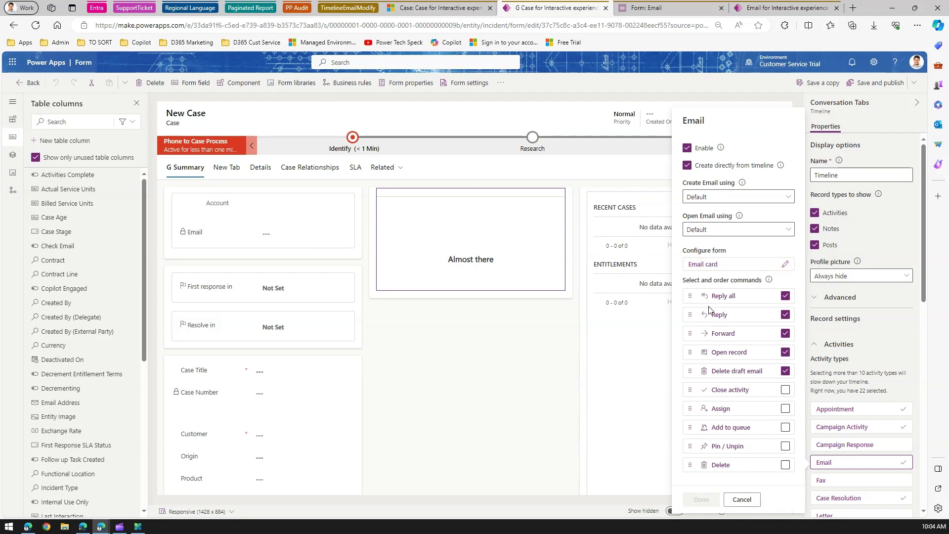
left_click(786, 296)
left_click(785, 315)
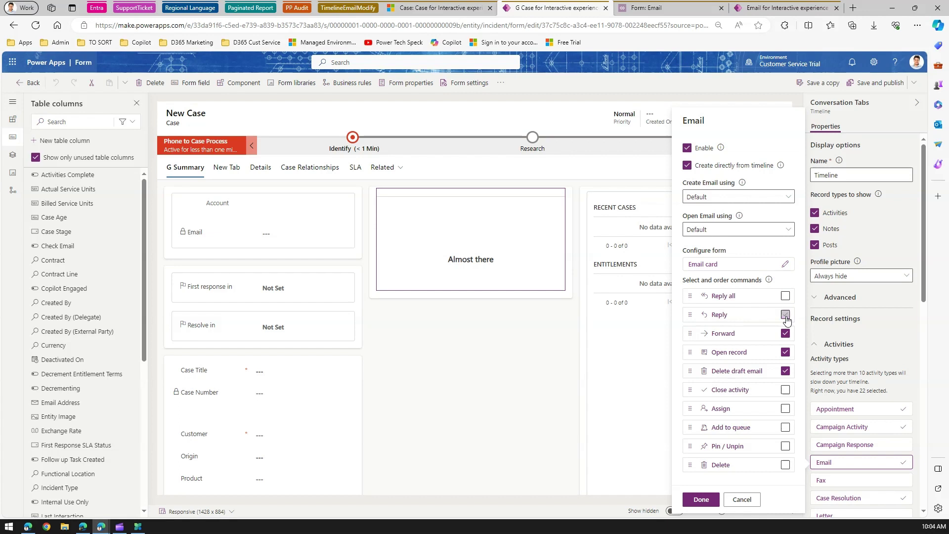
left_click(701, 500)
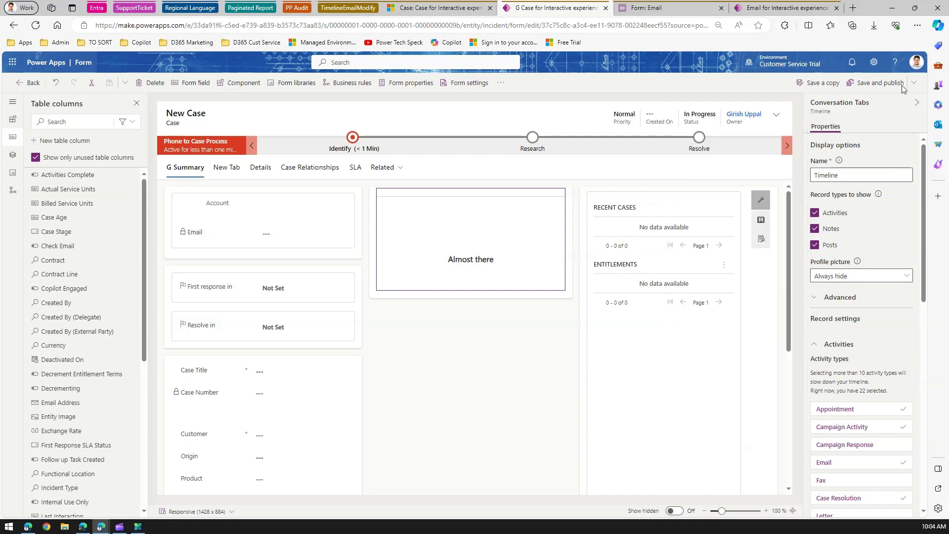
left_click(878, 82)
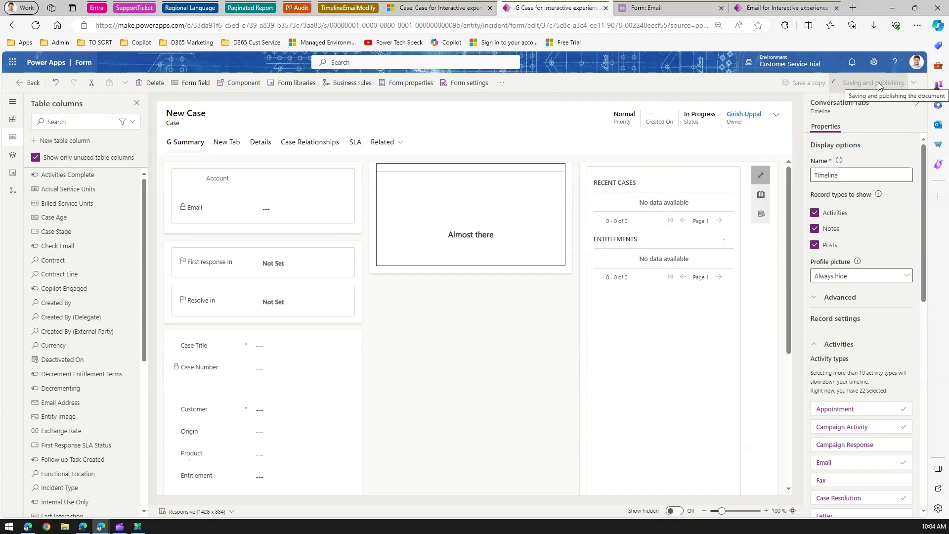
- Reload the Missing Bean Bag case in Dynamics 365 and reopen the timeline's Email activity settings in Power Apps
left_click(416, 9)
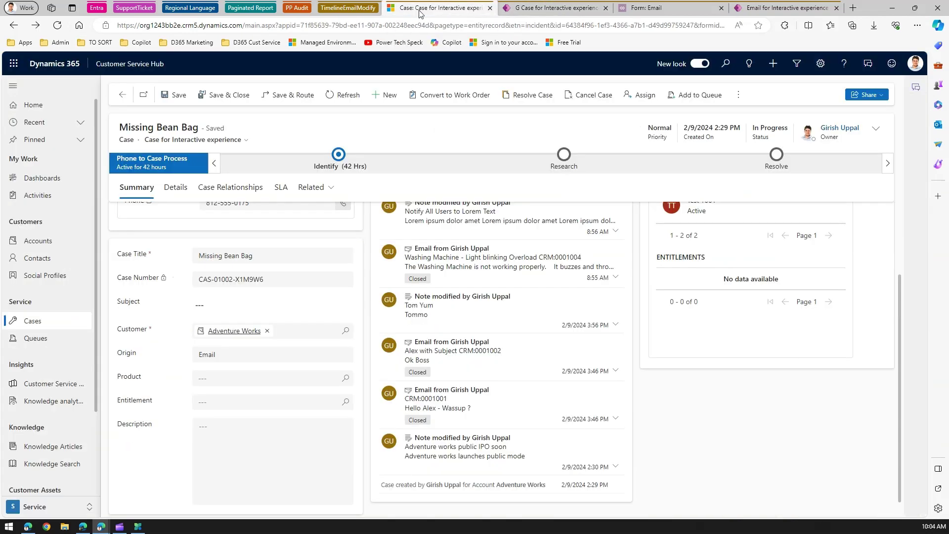
left_click(58, 29)
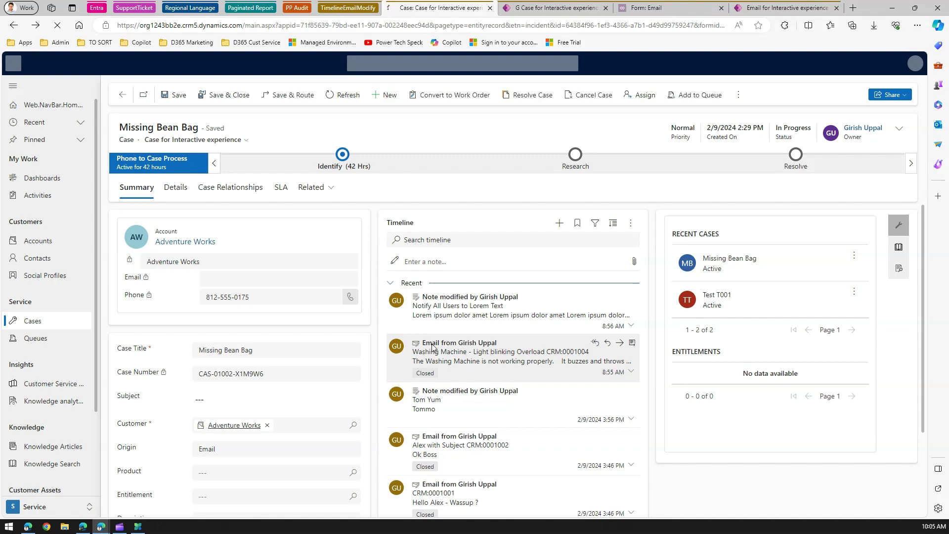
left_click(554, 8)
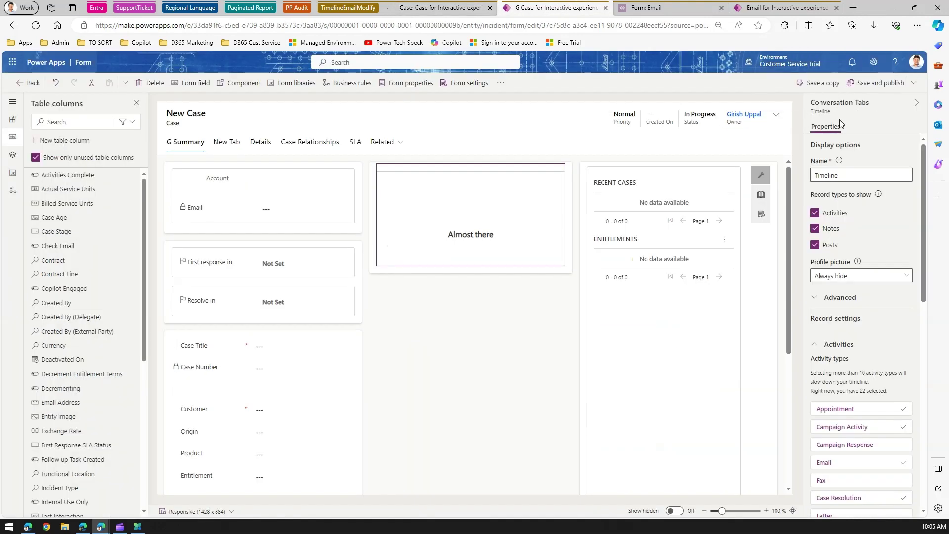
left_click(818, 464)
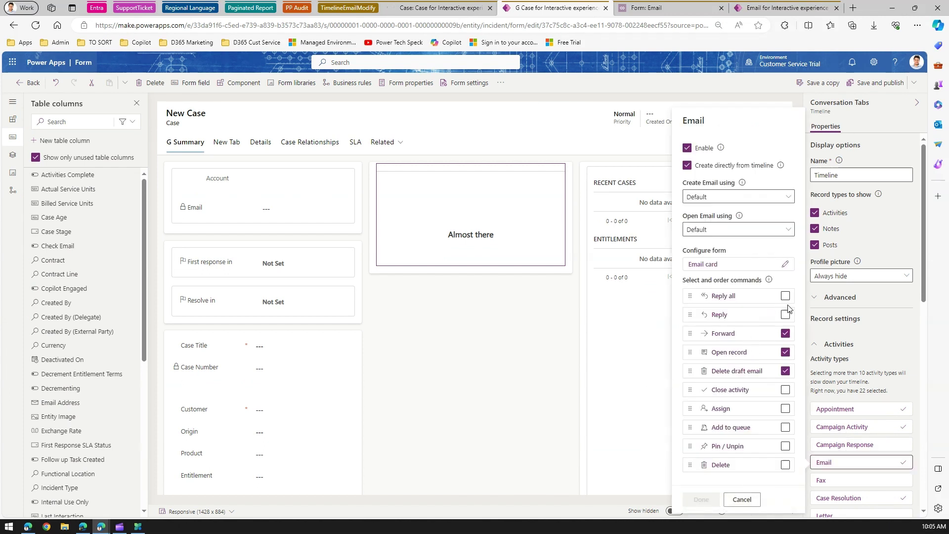
- In the Dynamics 365 case, expand the Washing Machine email and switch the case to the G Case for Interactive experience form
left_click(419, 7)
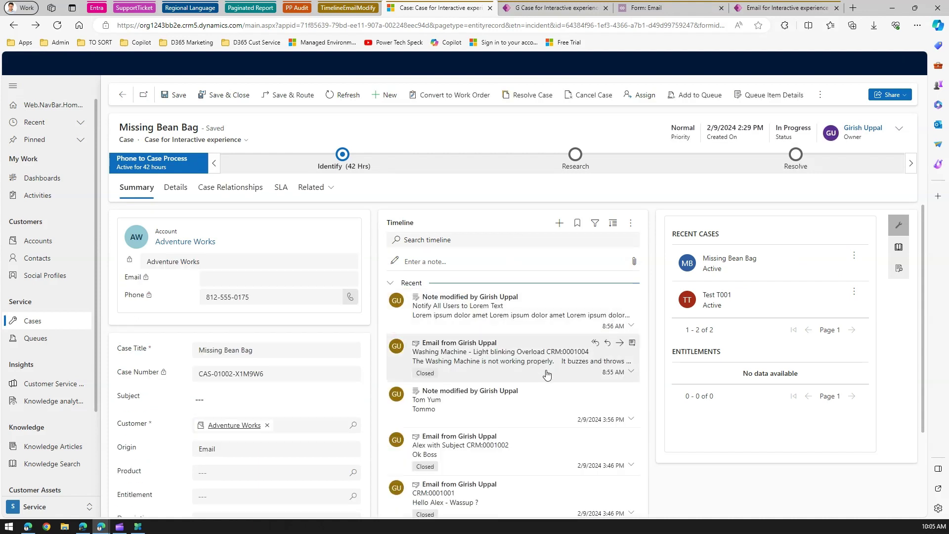
left_click(633, 375)
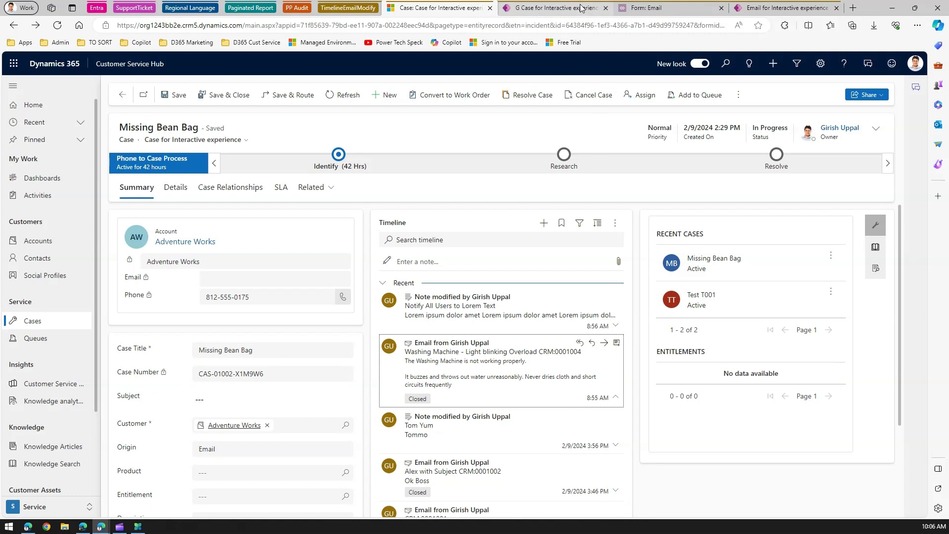
mouse_move(566, 9)
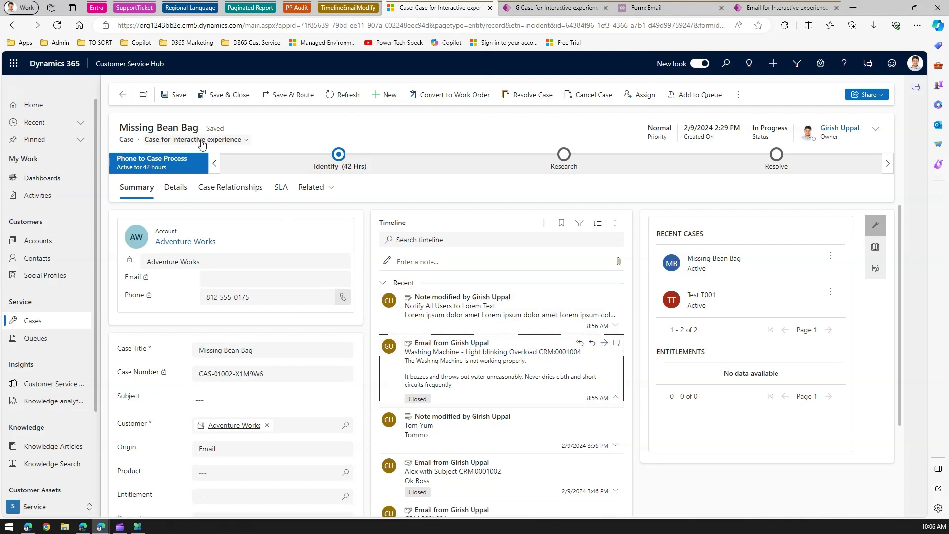
left_click(246, 143)
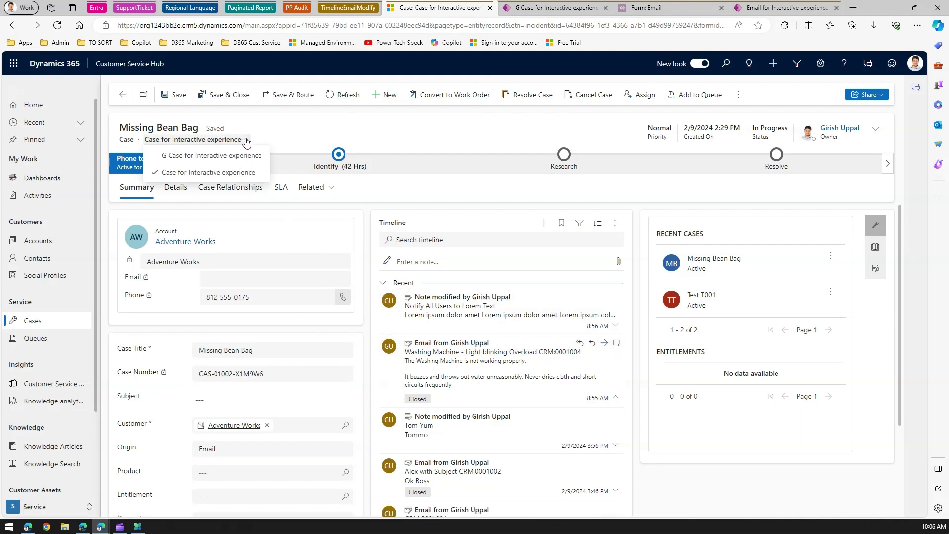
left_click(233, 156)
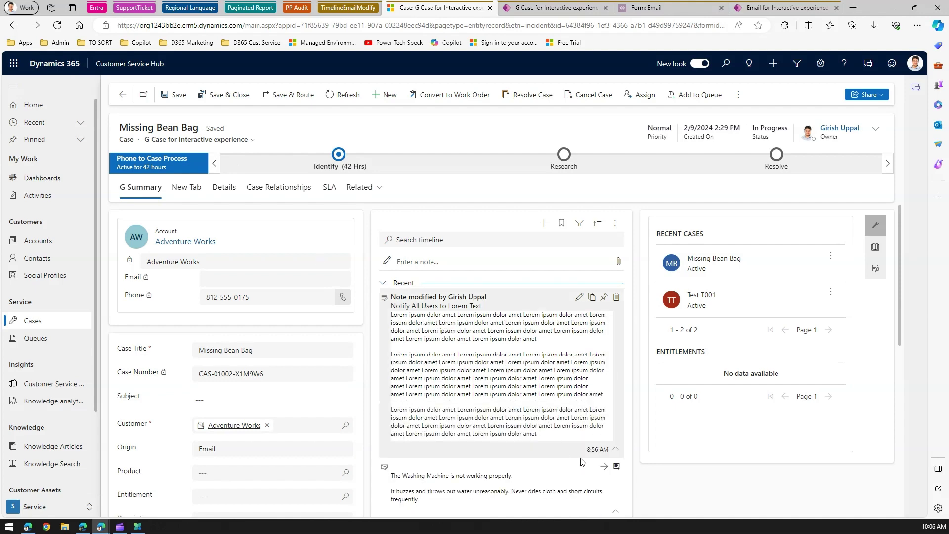
scroll(584, 457, "down", 1)
scroll(584, 458, "down", 4)
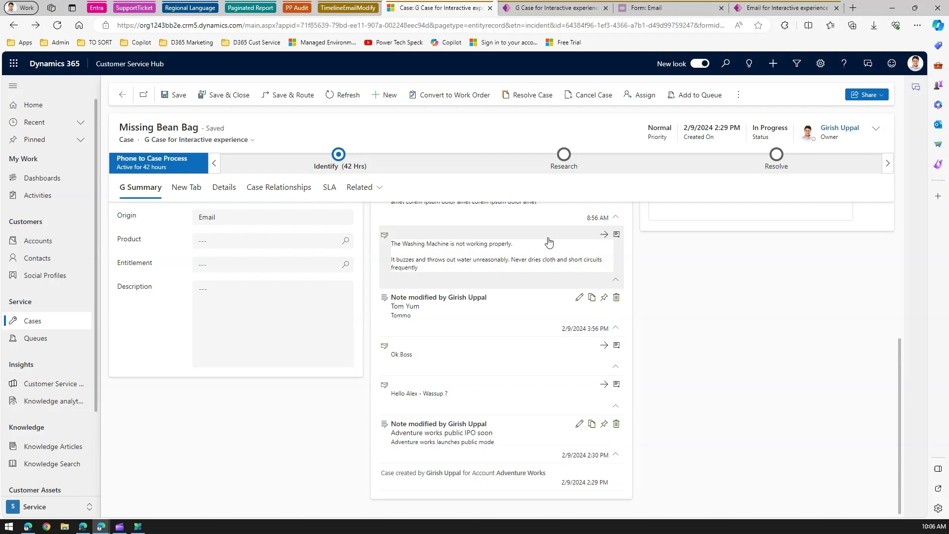
- Back in Power Apps, open the Email card configuration and set the Last Updated display option to Show
left_click(534, 9)
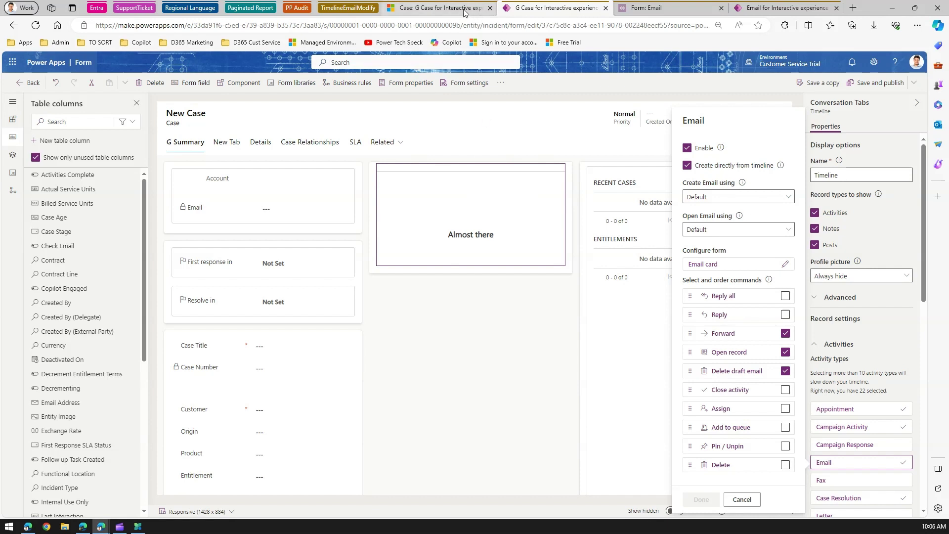
mouse_move(455, 11)
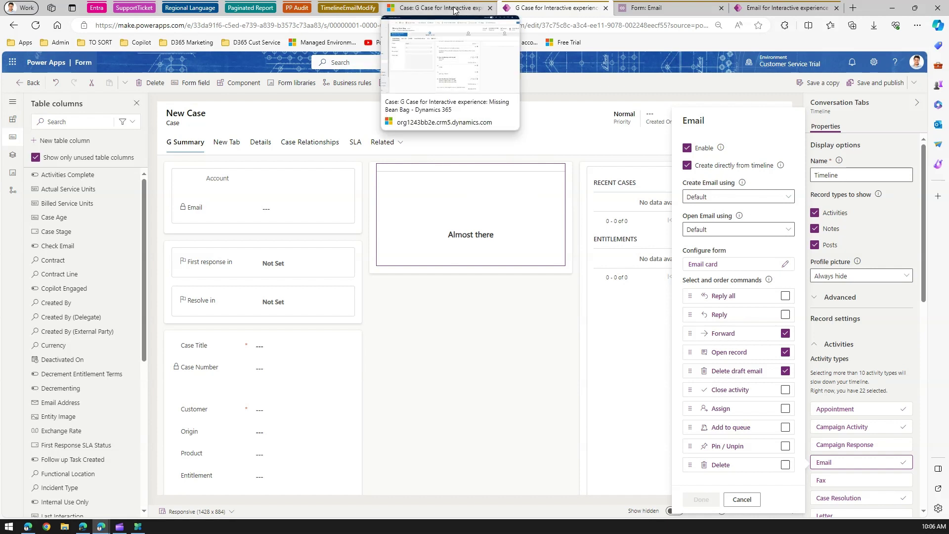
left_click(785, 266)
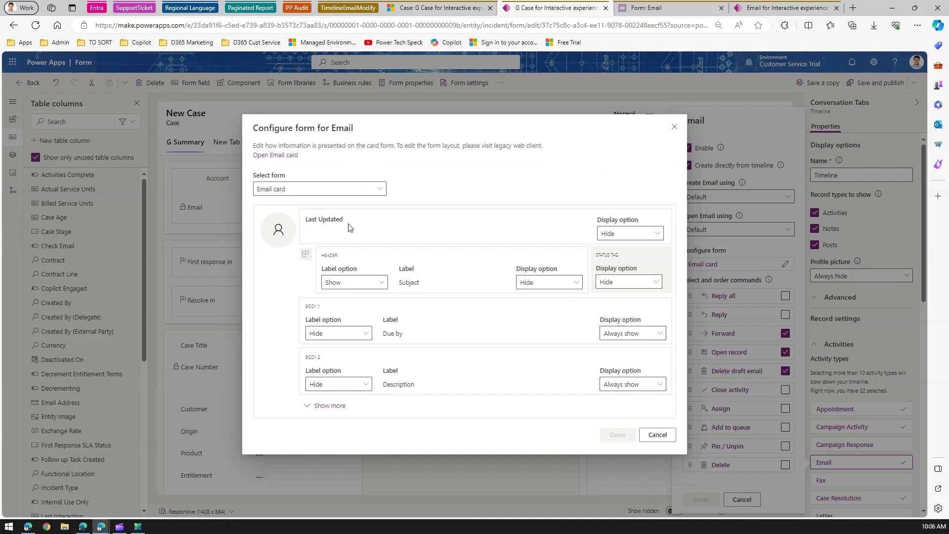
left_click(630, 234)
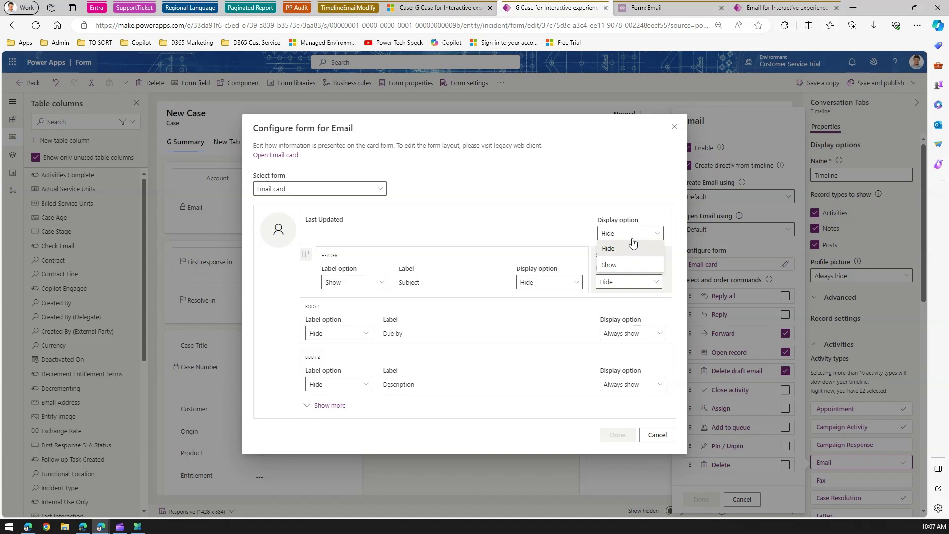
left_click(633, 263)
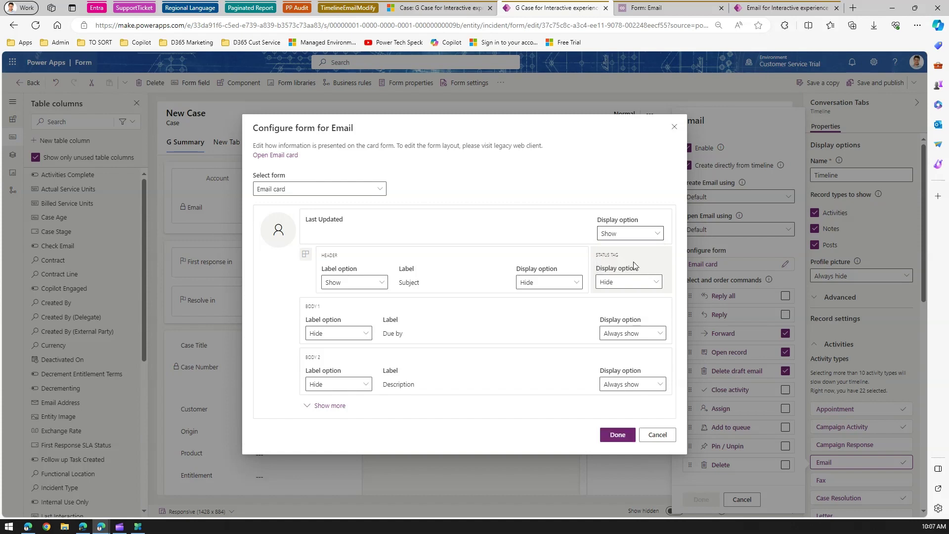
- Compare the case's timeline entries in Dynamics 365 with the Subject header field of the Email card configuration in Power Apps
left_click(443, 9)
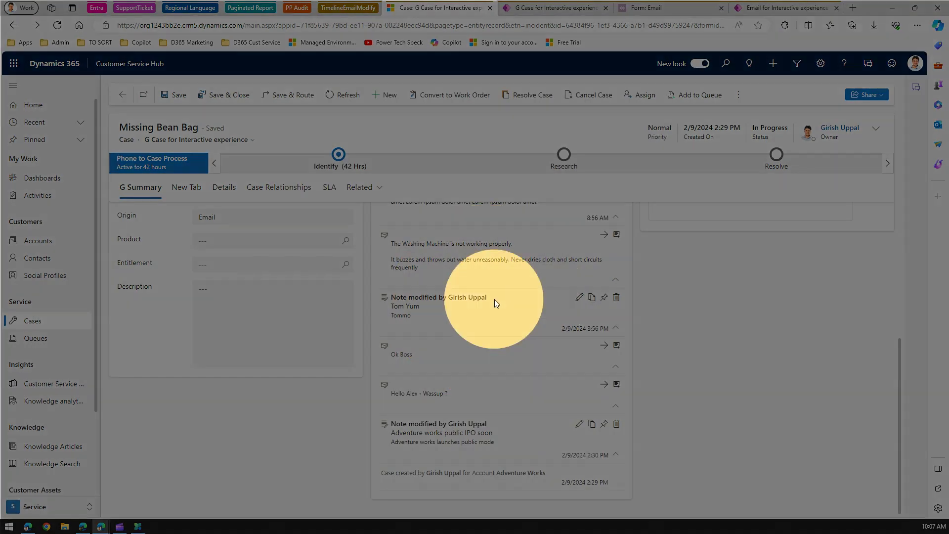
left_click(493, 299)
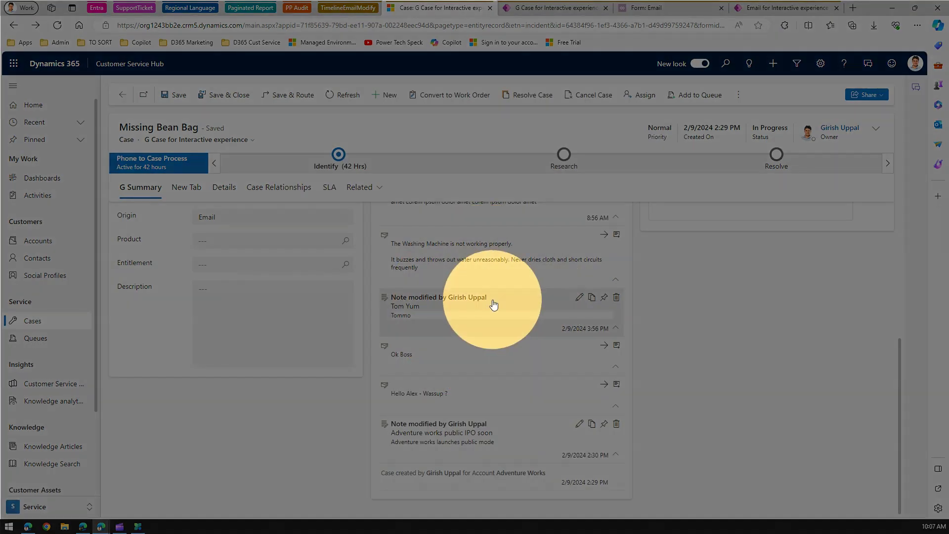
left_click(542, 7)
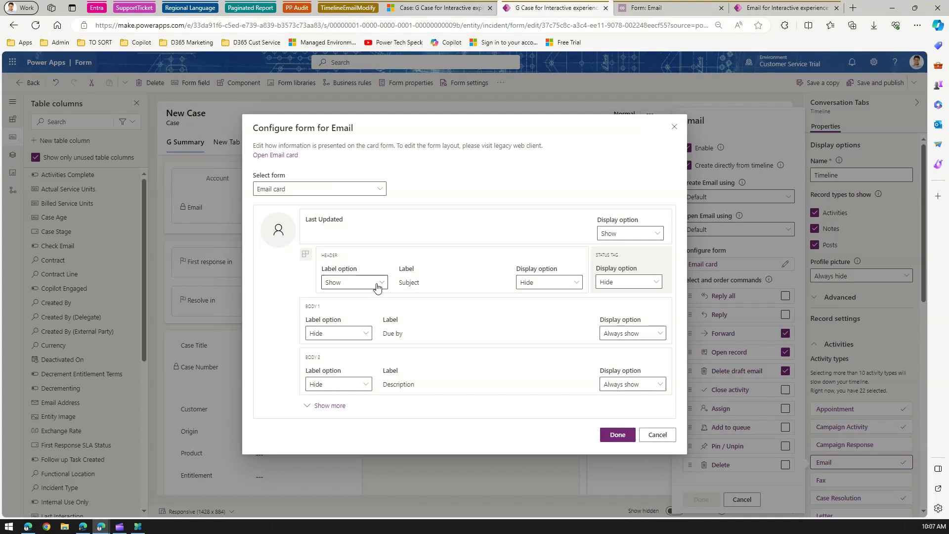
double_click(408, 283)
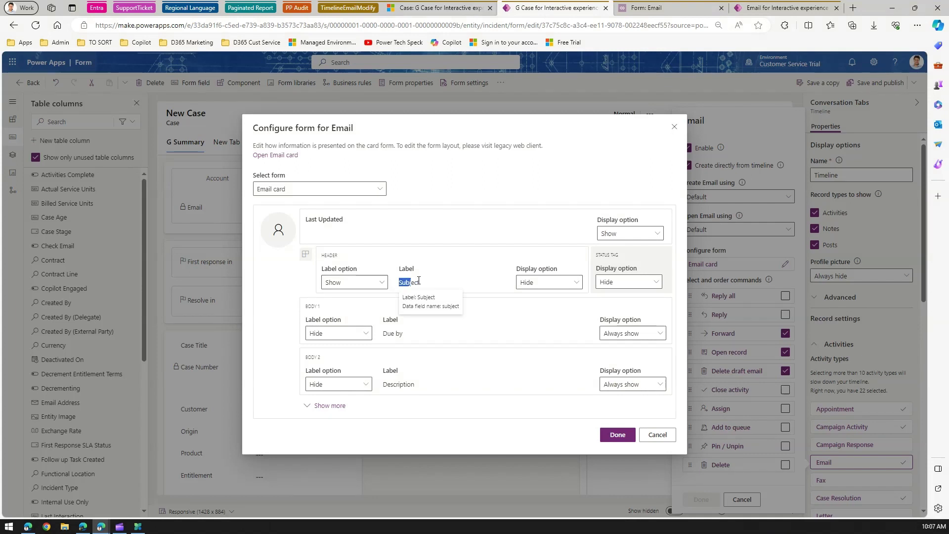
- In the Dynamics 365 case timeline, collapse and re-expand the Tom Yum note
left_click(455, 7)
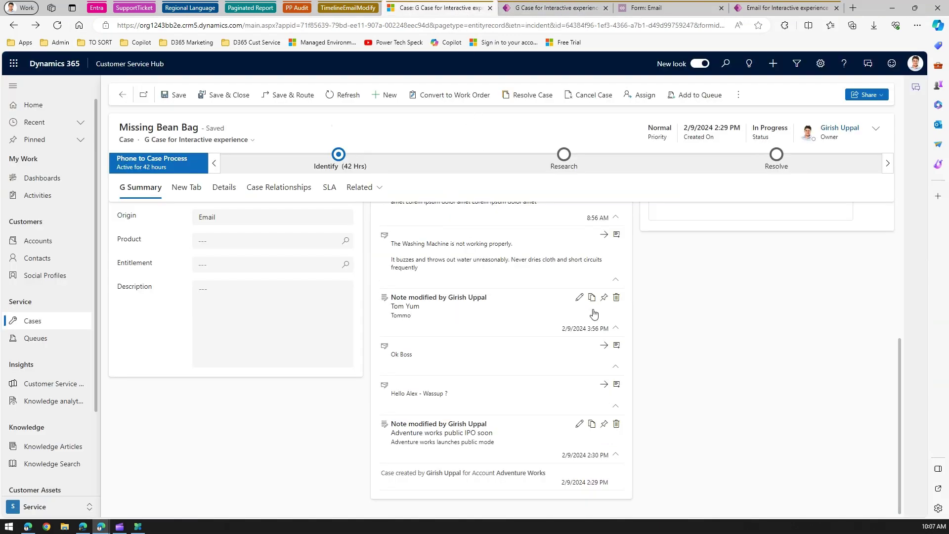
left_click(617, 331)
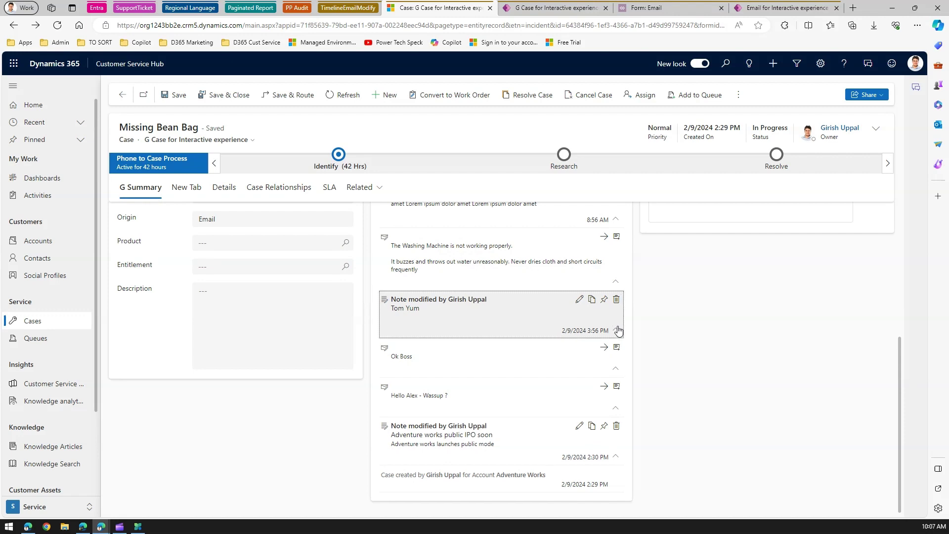
left_click(617, 330)
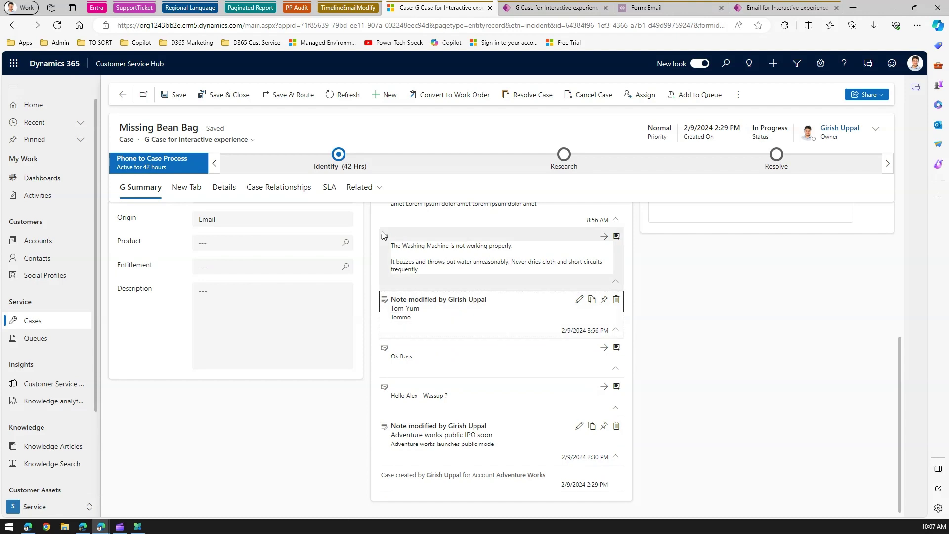
- Collapse the Notify All Users to Lorem Text note and the washing machine email in the case timeline
scroll(456, 392, "up", 5)
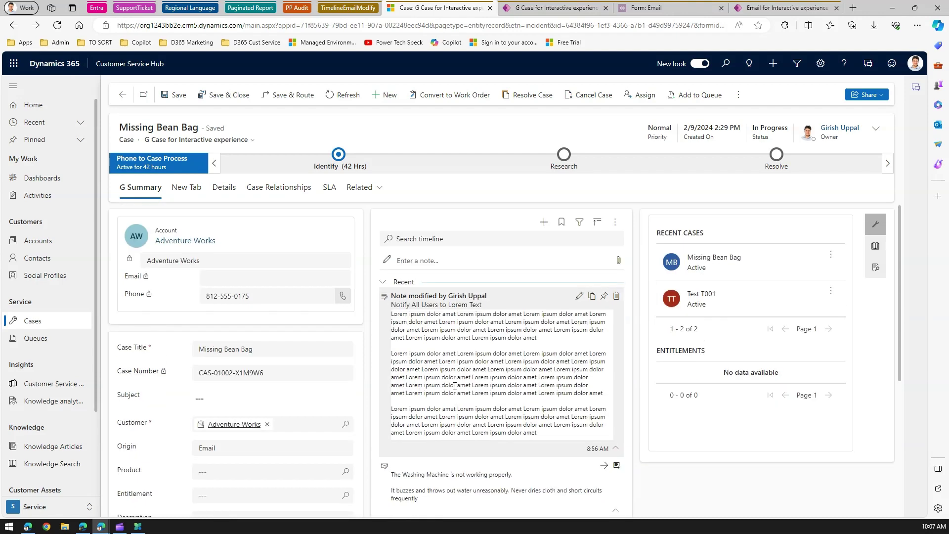
left_click(614, 445)
left_click(615, 445)
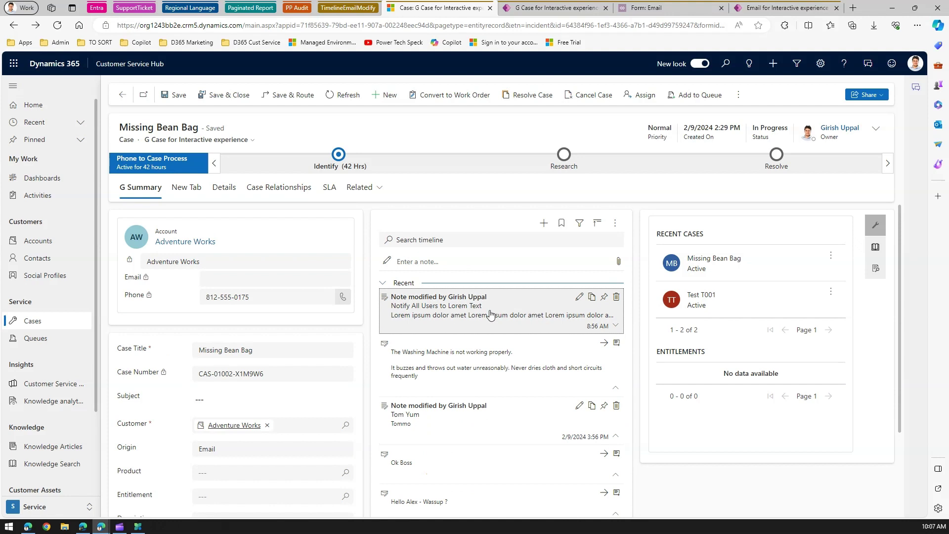
left_click(615, 391)
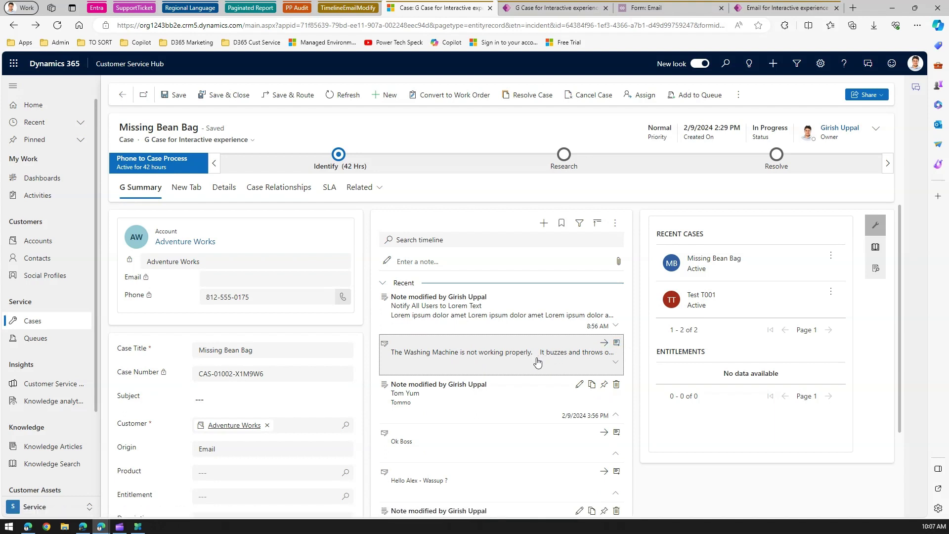
left_click(616, 364)
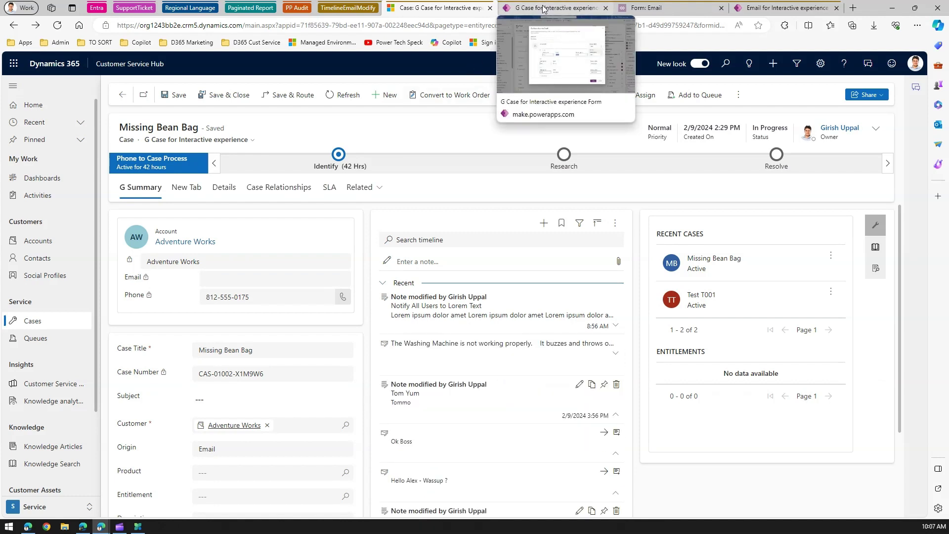
- Back in the Power Apps Email card configuration, set the Subject header's display option to Always show and the status tag's to Show
left_click(543, 8)
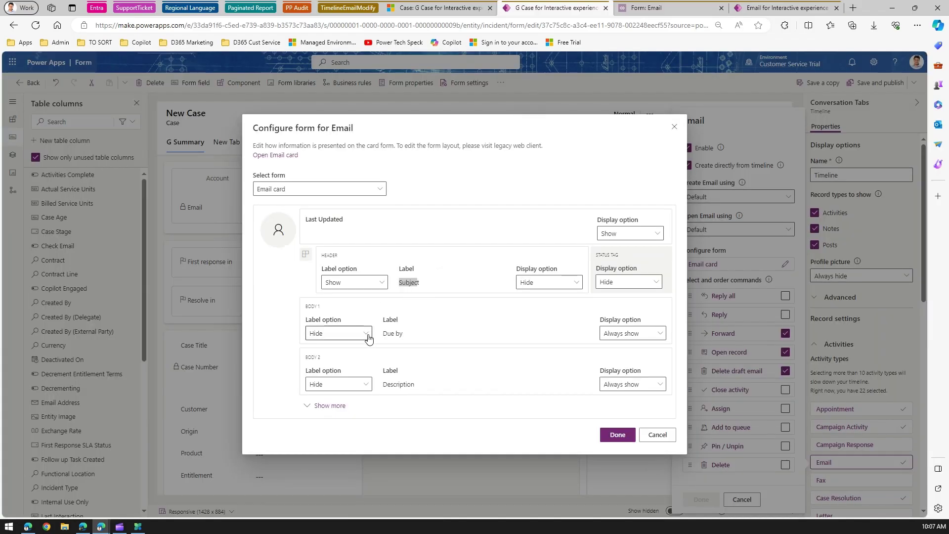
left_click(576, 283)
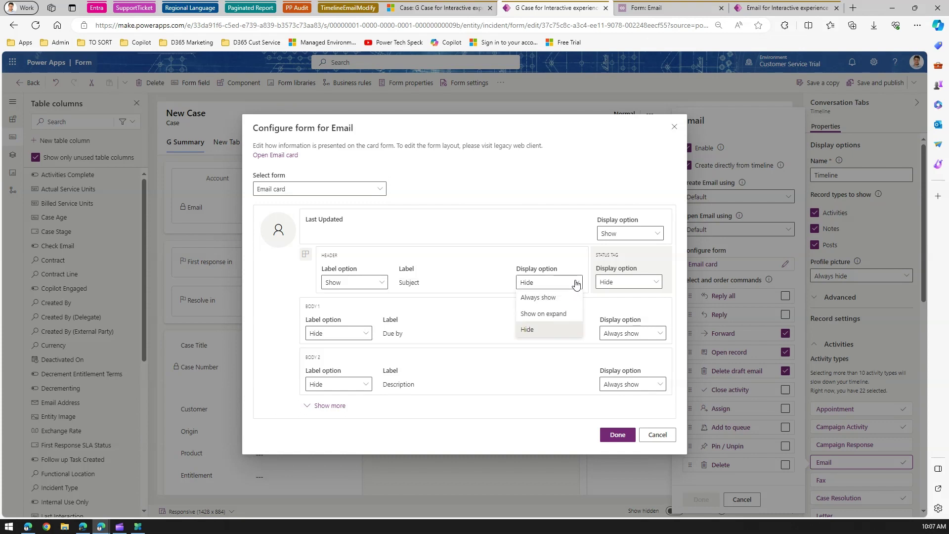
left_click(566, 297)
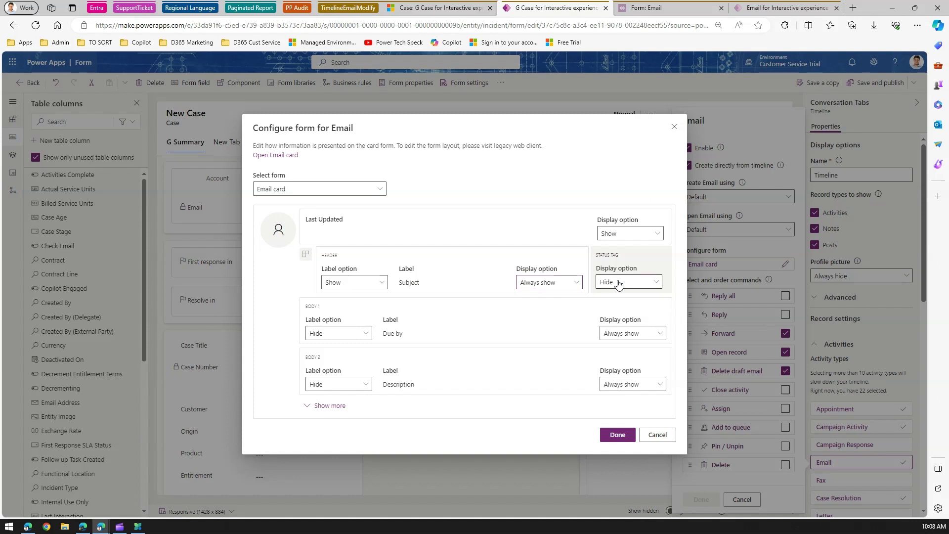
left_click(618, 285)
left_click(613, 315)
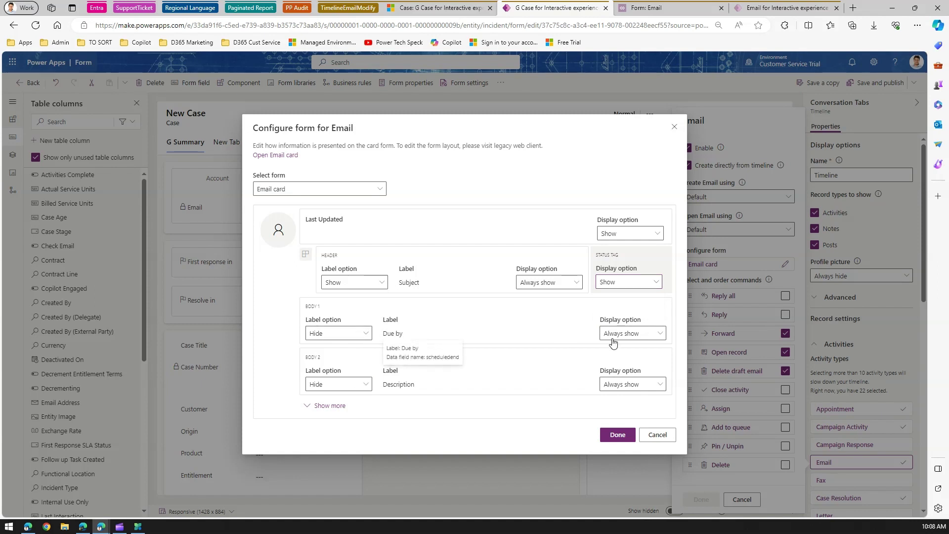
- Set the Body 1 Due by field's display option to Show on expand, keeping Description at Always show and the status tag at Show
left_click(649, 334)
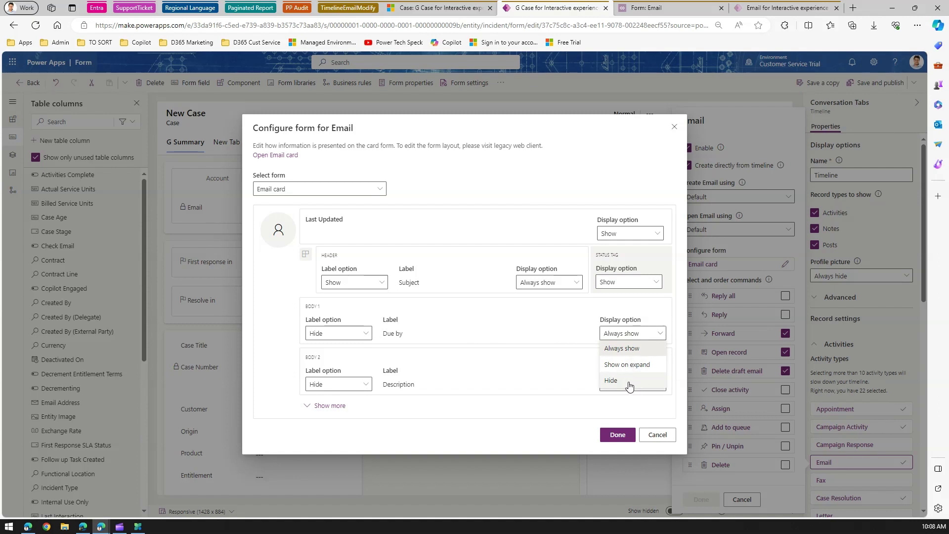
left_click(480, 359)
left_click(633, 335)
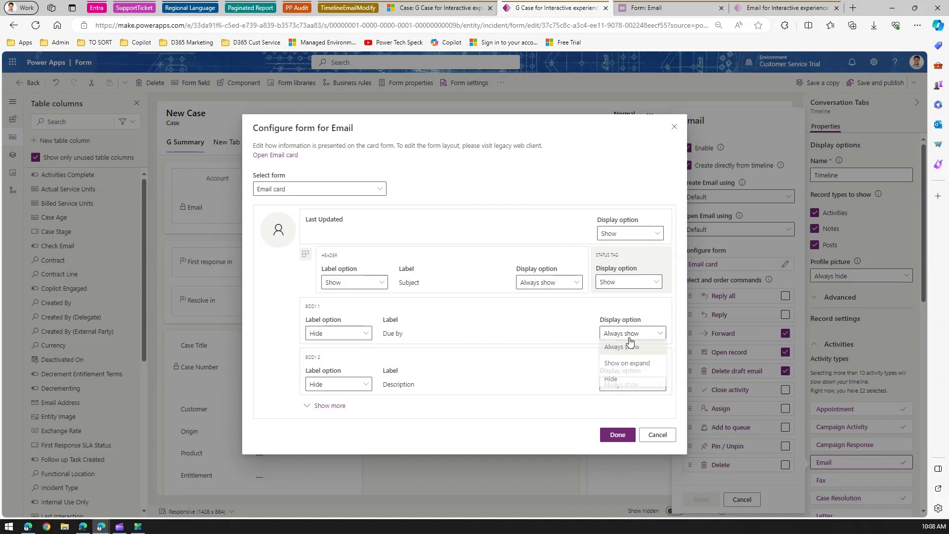
left_click(630, 366)
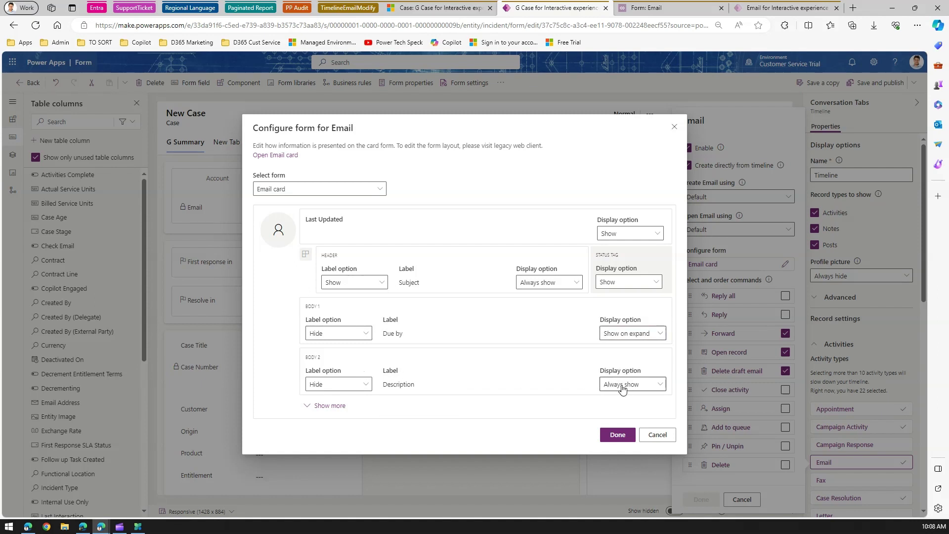
left_click(621, 389)
left_click(625, 390)
left_click(627, 283)
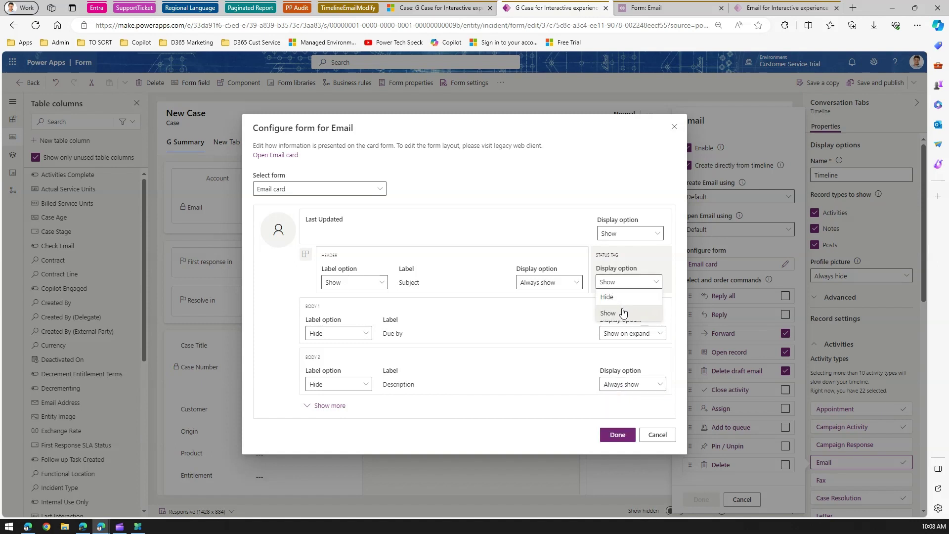
left_click(624, 312)
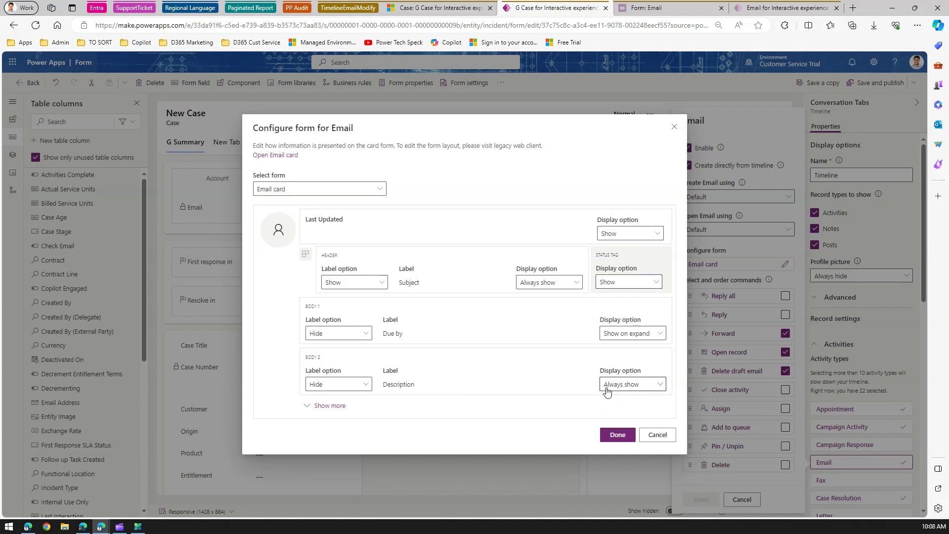
- Reveal the remaining body fields and set the Body 4 Completed By field's display option to Always show
left_click(326, 406)
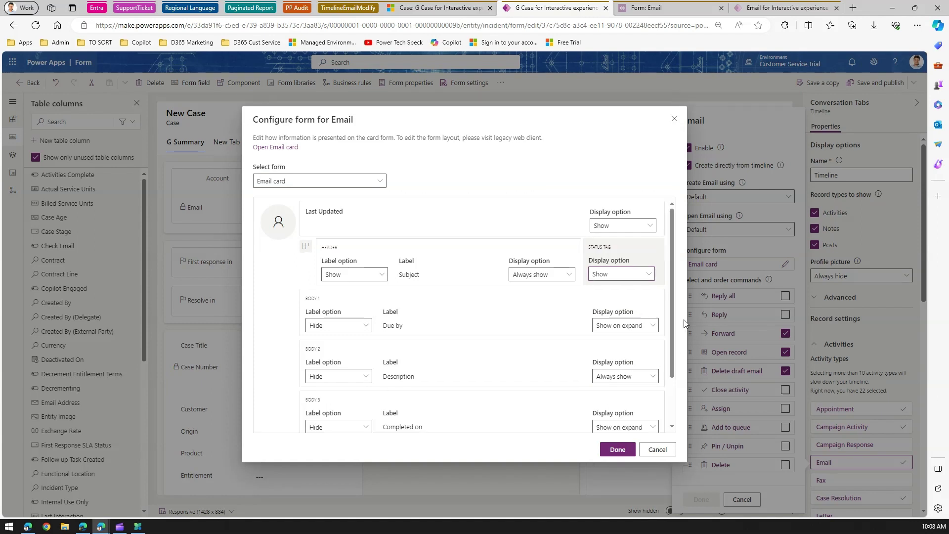
left_click_drag(674, 336, 687, 419)
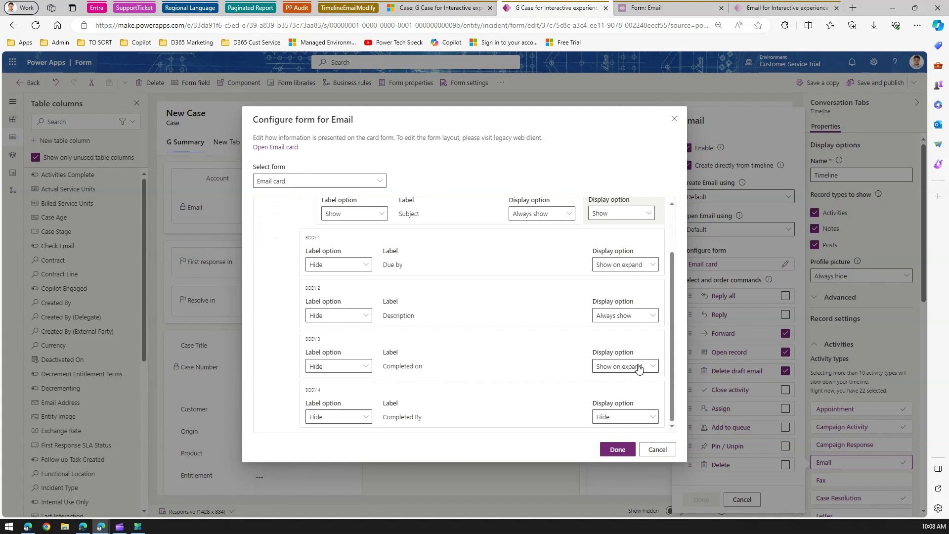
left_click(645, 418)
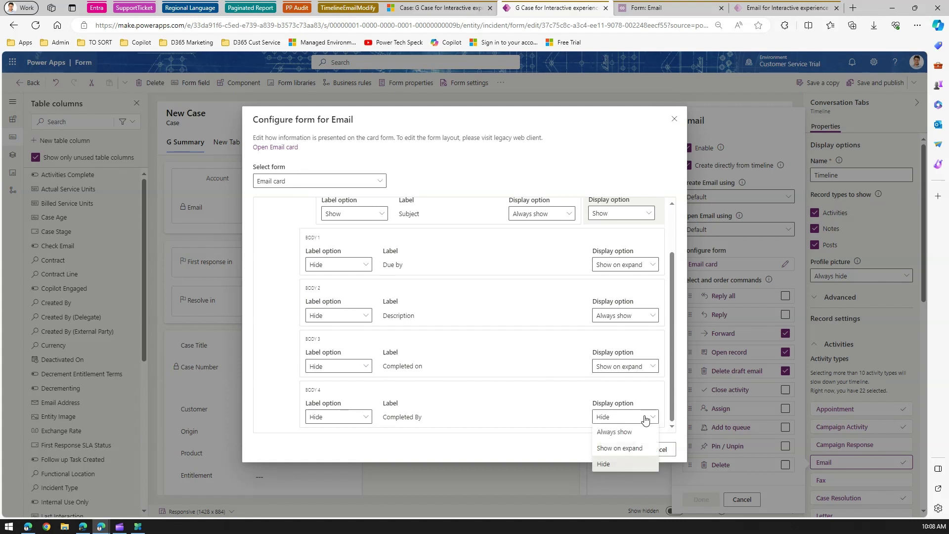
left_click(625, 433)
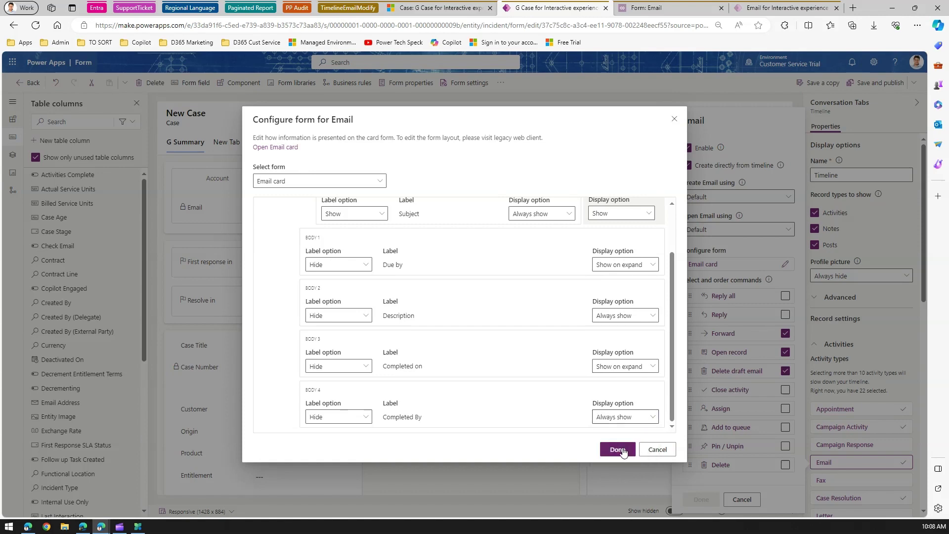
- Accept the Email card configuration and the Email activity settings, and save and publish the case form
left_click(618, 450)
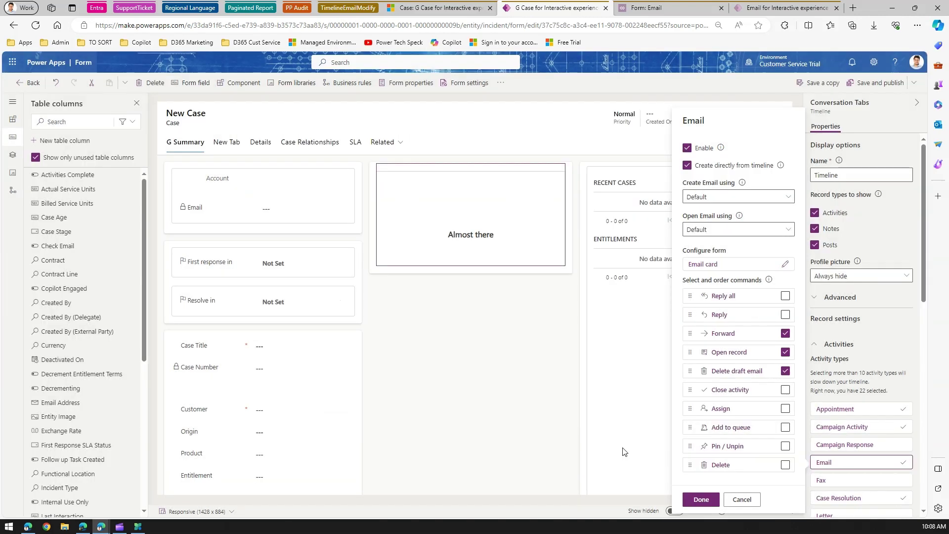
left_click(709, 499)
left_click(877, 82)
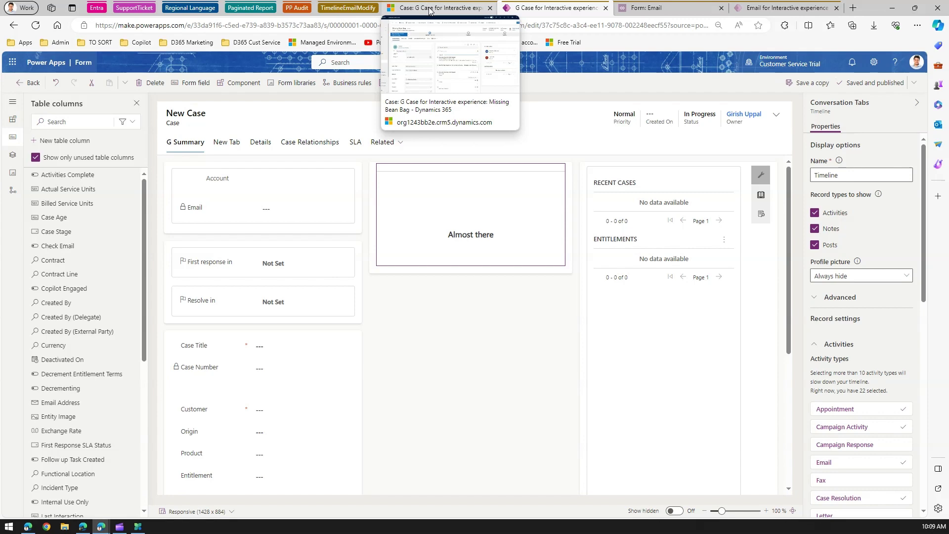
- Reload the case in Dynamics 365 and compare the washing machine email's collapsed and expanded views in the timeline
left_click(429, 6)
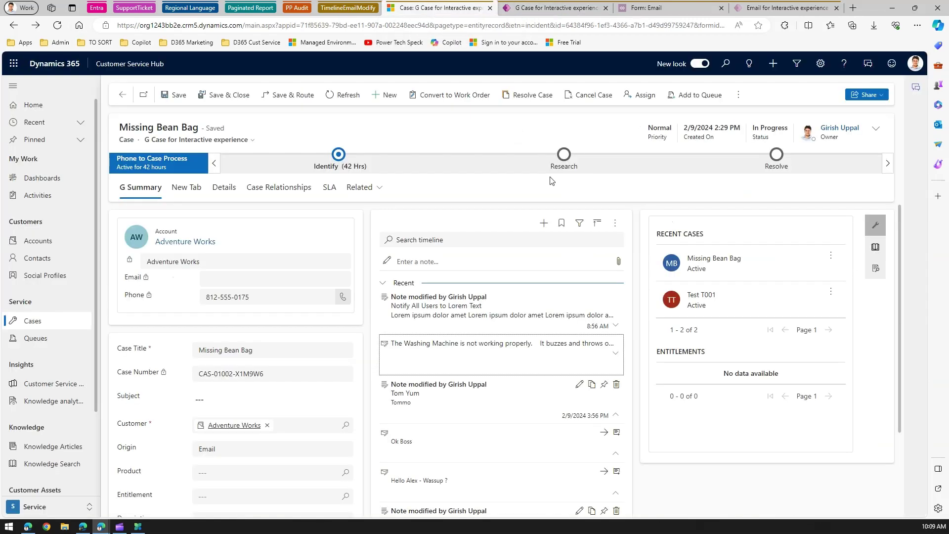
key("F5")
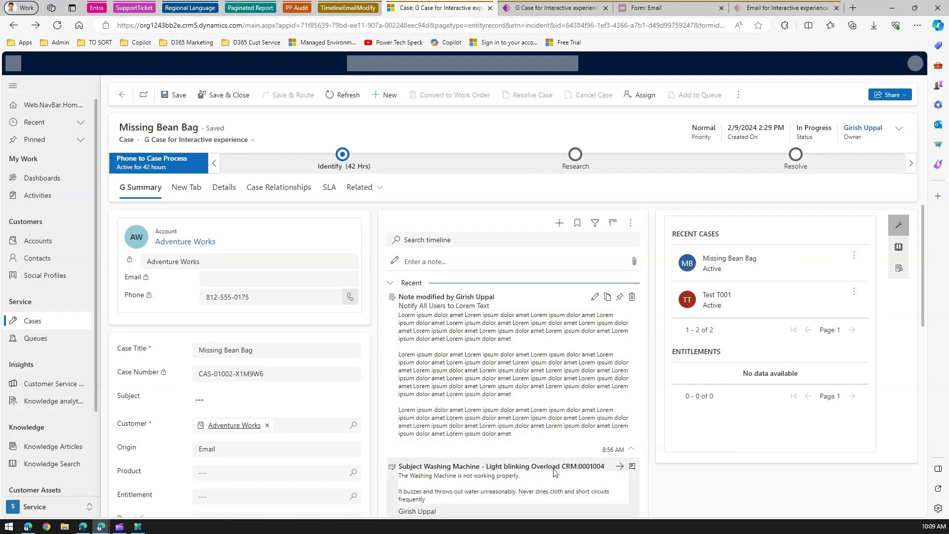
scroll(556, 460, "down", 5)
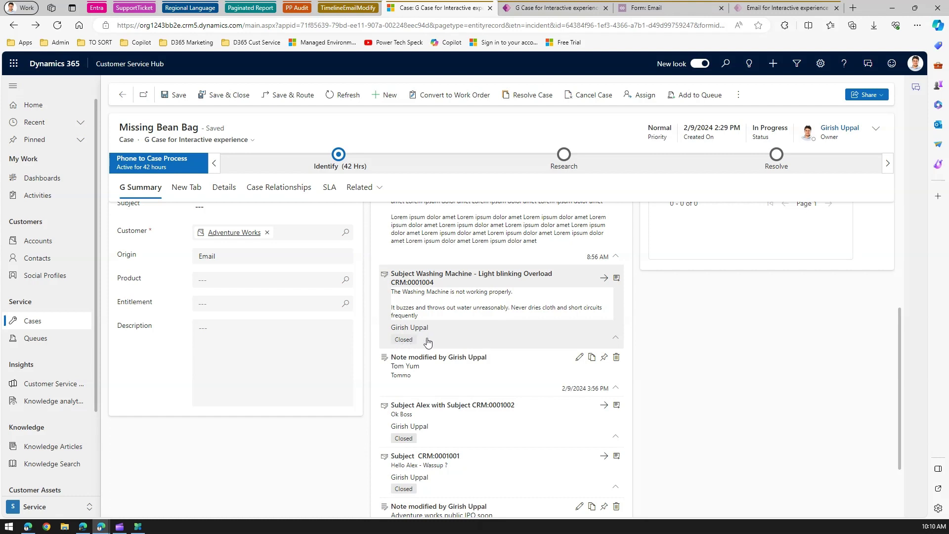
left_click(617, 340)
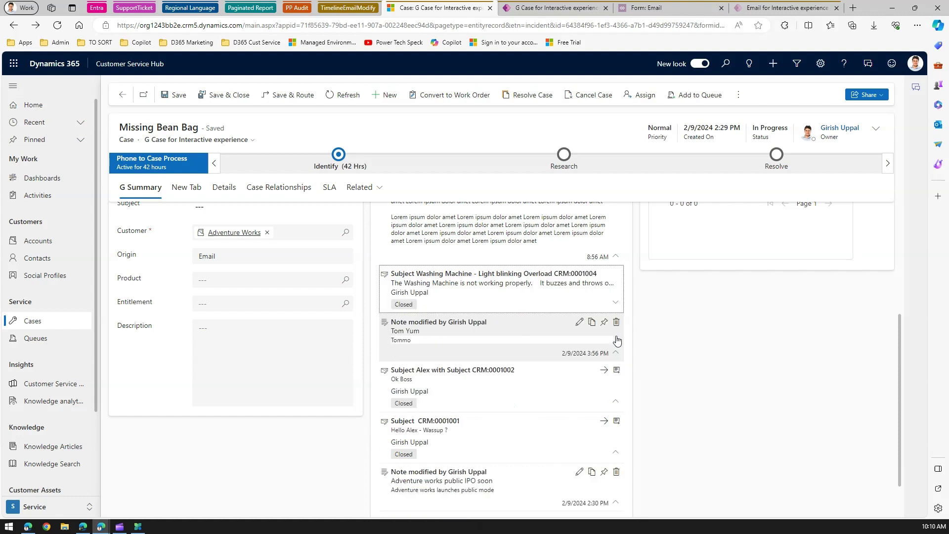
left_click(616, 302)
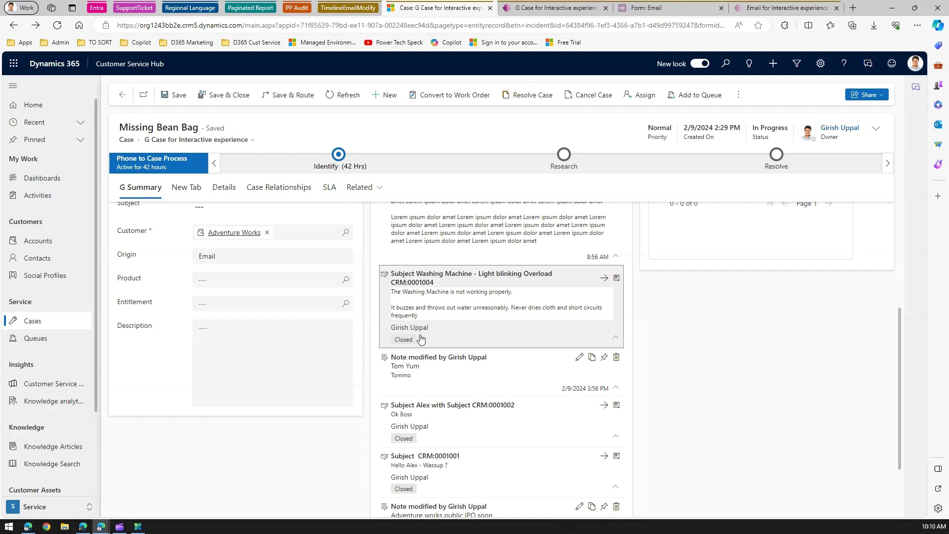
left_click(616, 341)
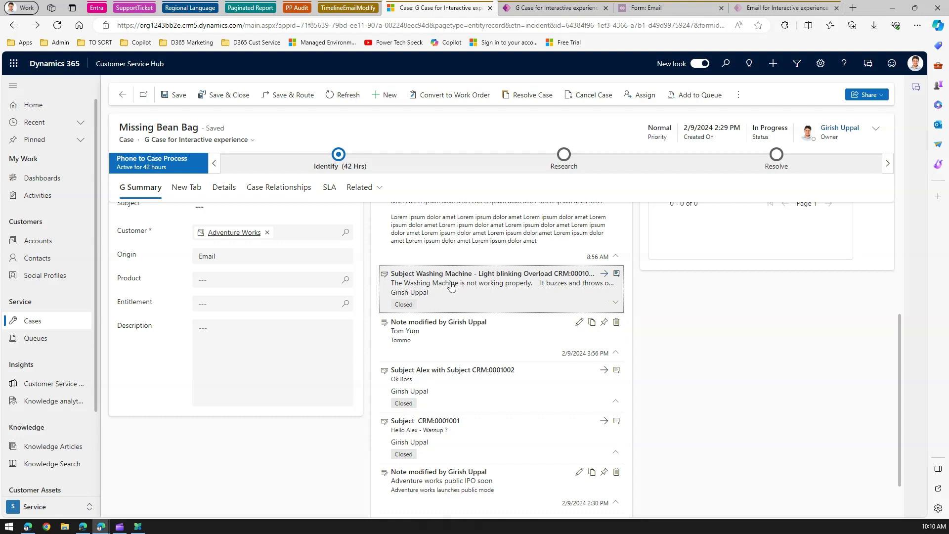
- Reopen the Email card configuration in Power Apps and compare its display options with the expanded washing machine email in Dynamics 365
left_click(550, 11)
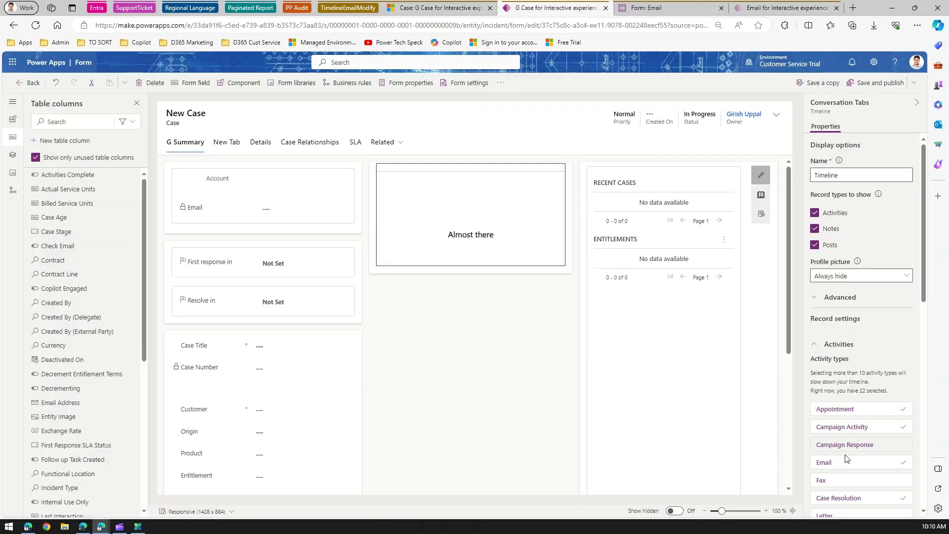
left_click(828, 464)
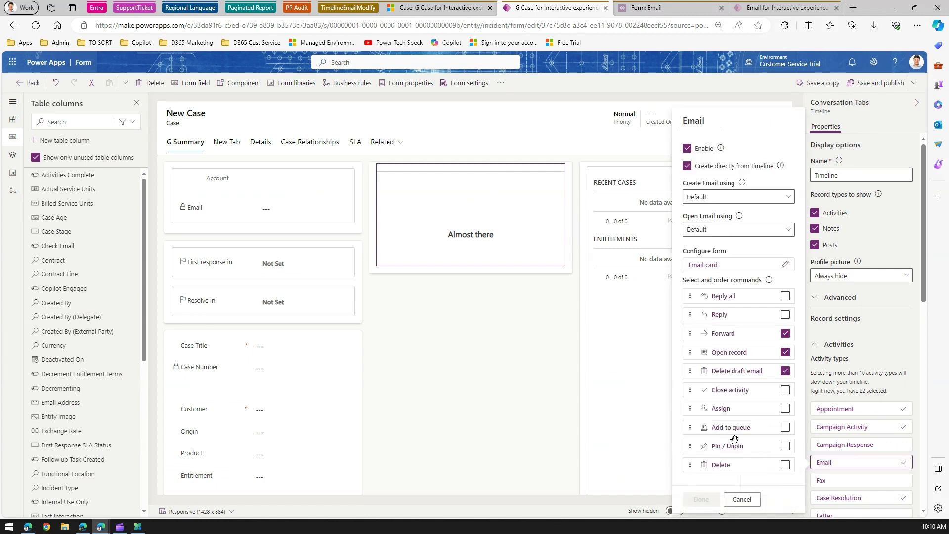
left_click(711, 263)
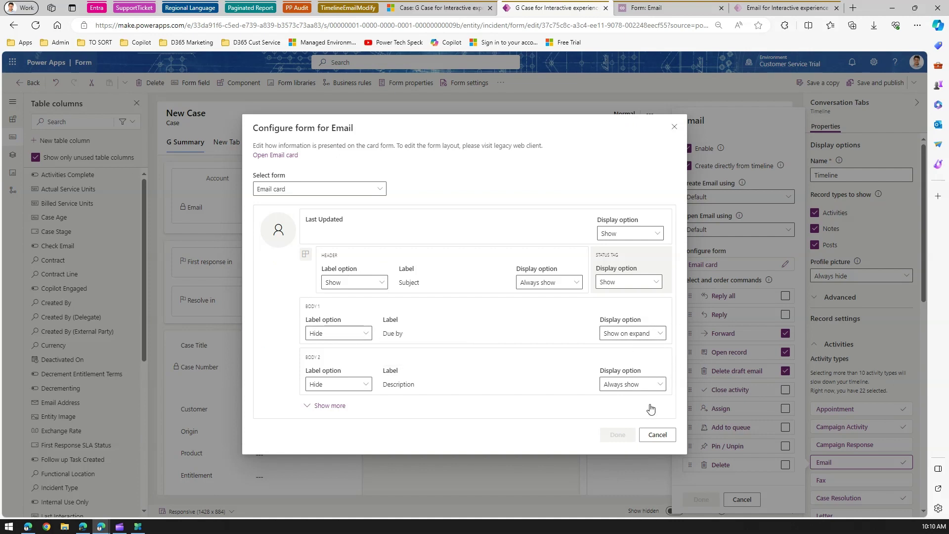
left_click(421, 7)
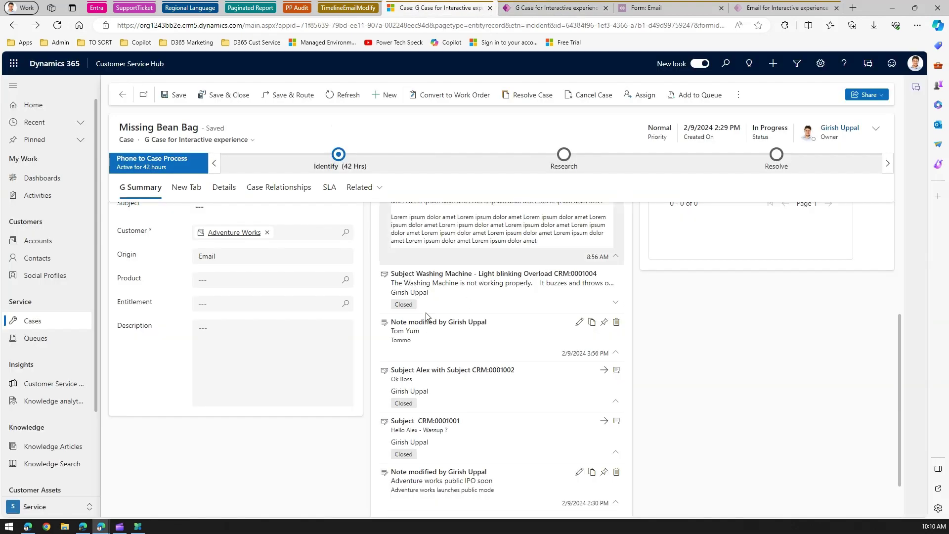
left_click(617, 305)
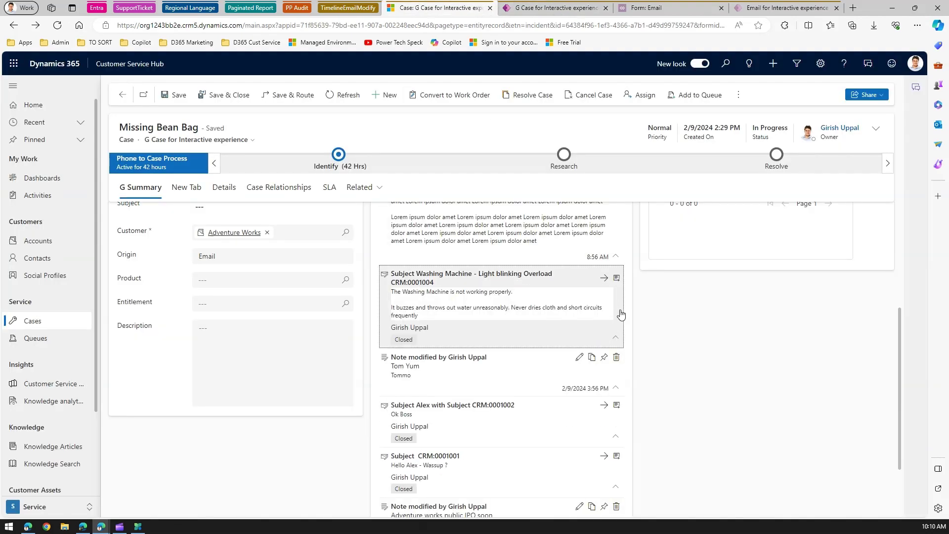